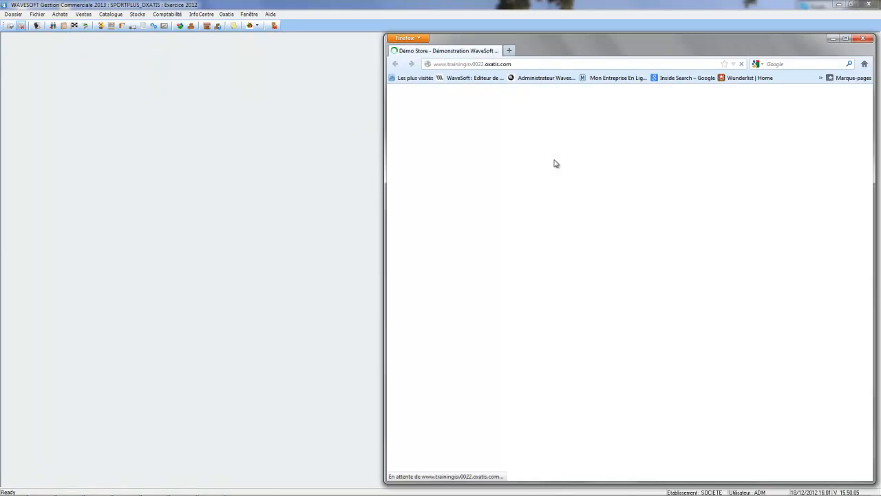
- Open the product page of the Wilson golf bag in the DEMO SPORT+ web shop
click(633, 345)
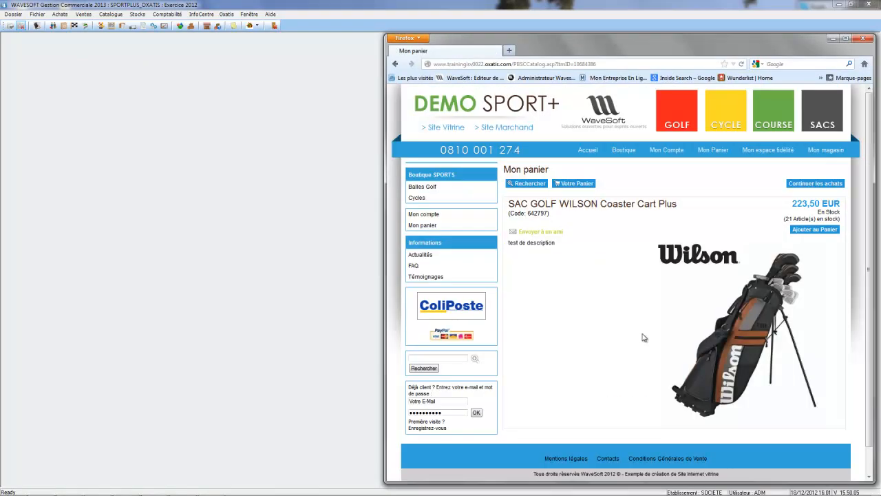
- Switch to WaveSoft, open the SPORTPLUS_OXATIS administration site from it, and display the site's order tracking page
click(230, 19)
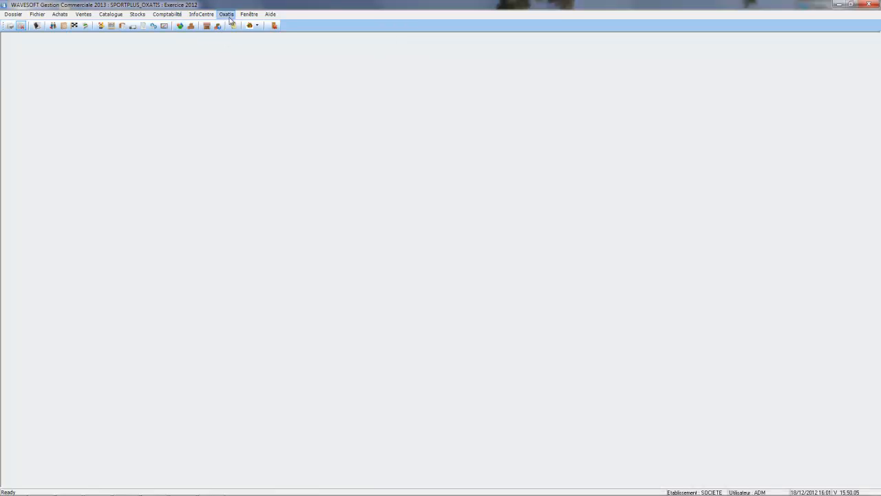
click(230, 19)
mouse_move(228, 73)
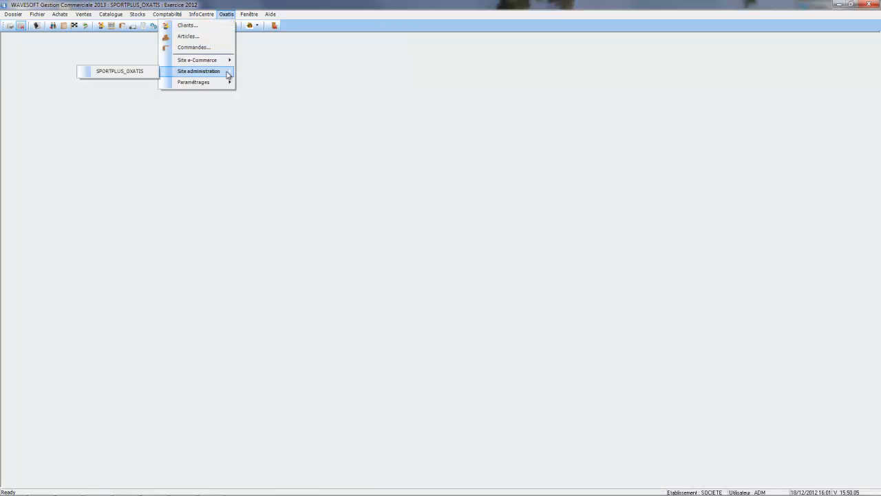
click(145, 75)
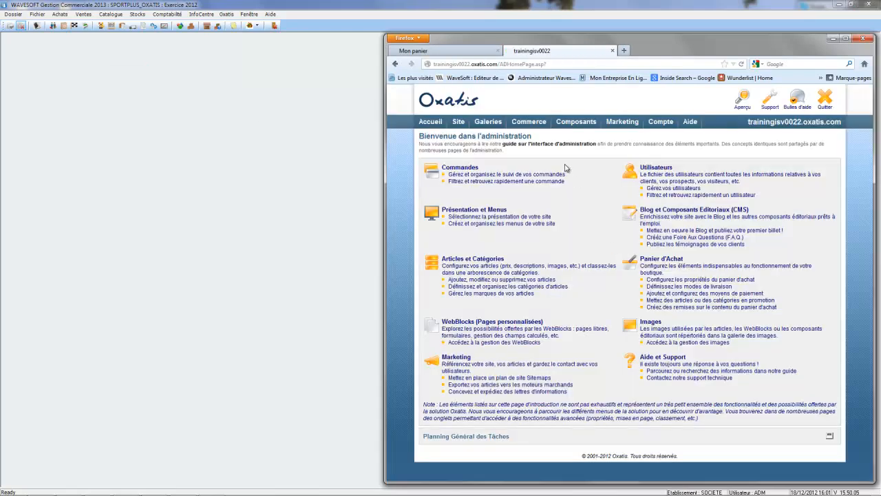
mouse_move(521, 122)
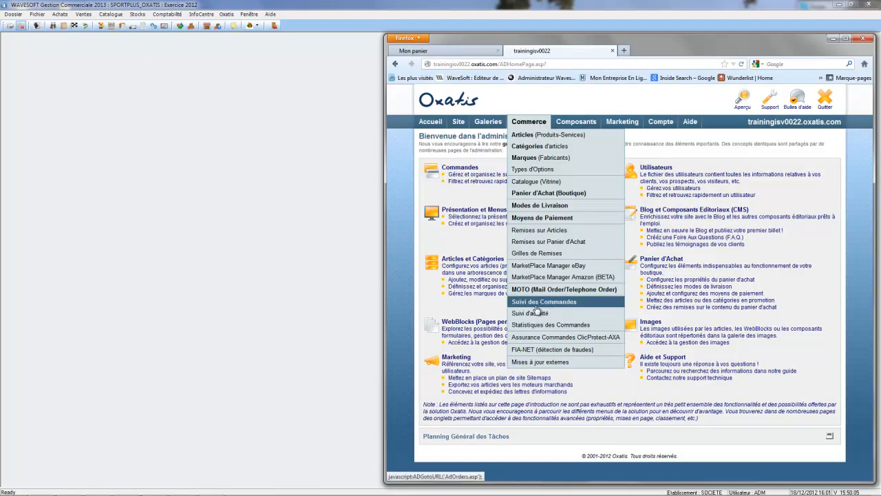
click(536, 303)
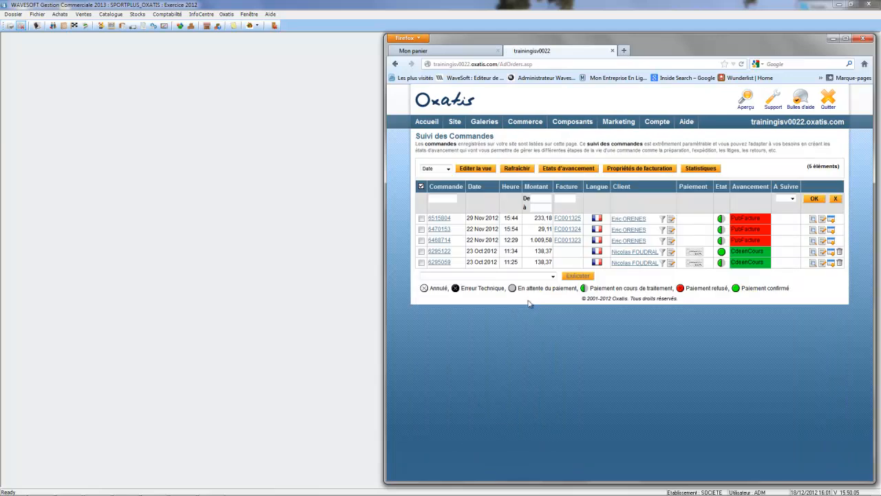
- Back in WaveSoft, open the Oxatis settings of the SPORTPLUS_OXATIS site, review them and confirm the dialog
click(273, 114)
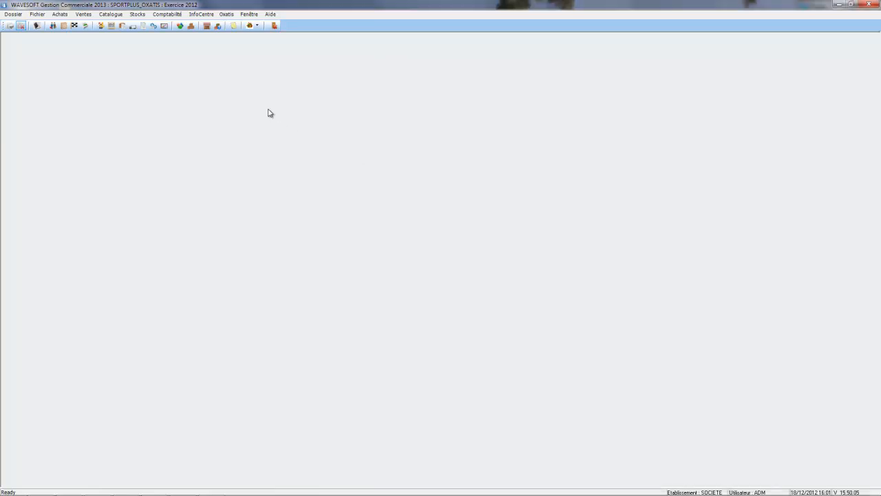
click(226, 13)
mouse_move(215, 83)
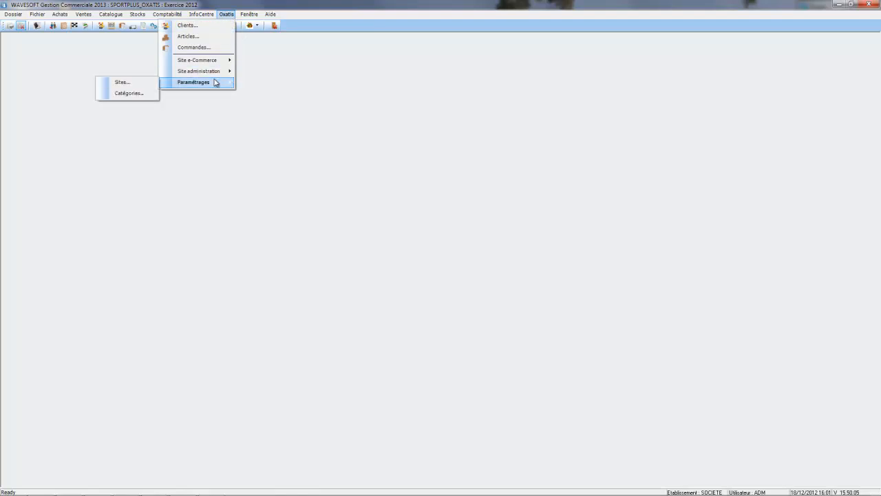
click(130, 83)
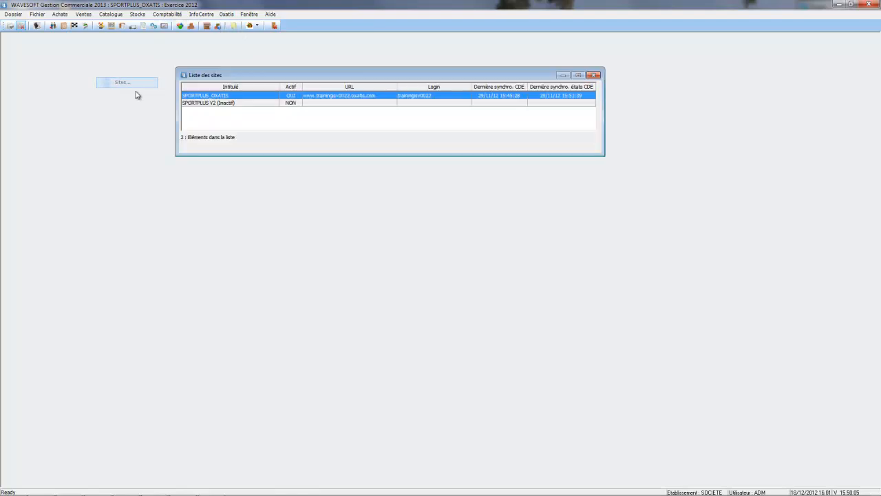
double_click(349, 96)
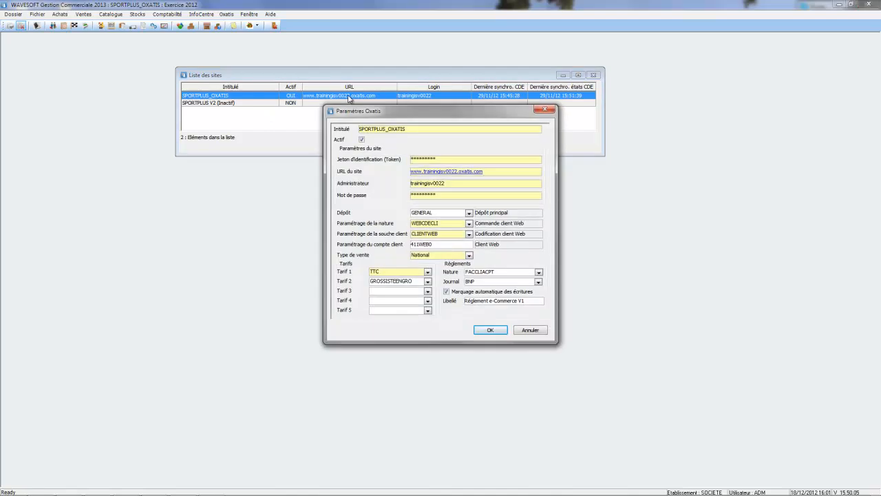
click(489, 331)
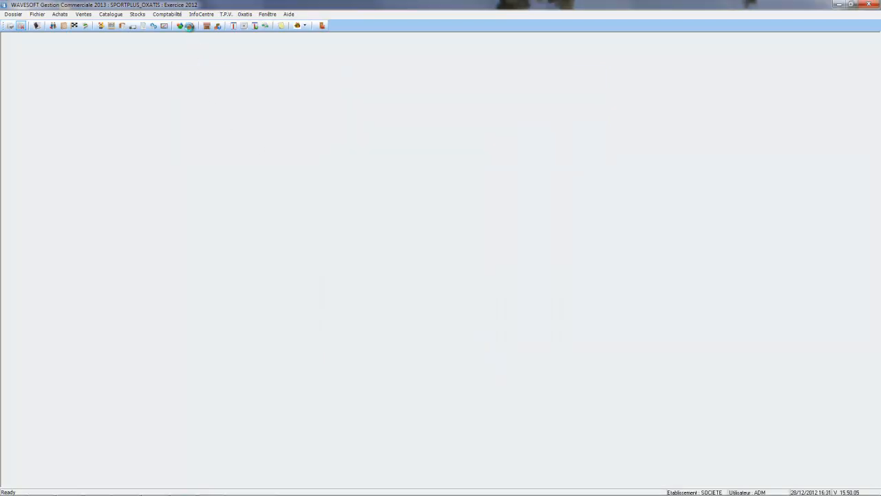
- Filter the article list to the Sacs subfamily of GOLF and open the record of SAC GOLF WILSON Coaster Cart Plus
click(190, 26)
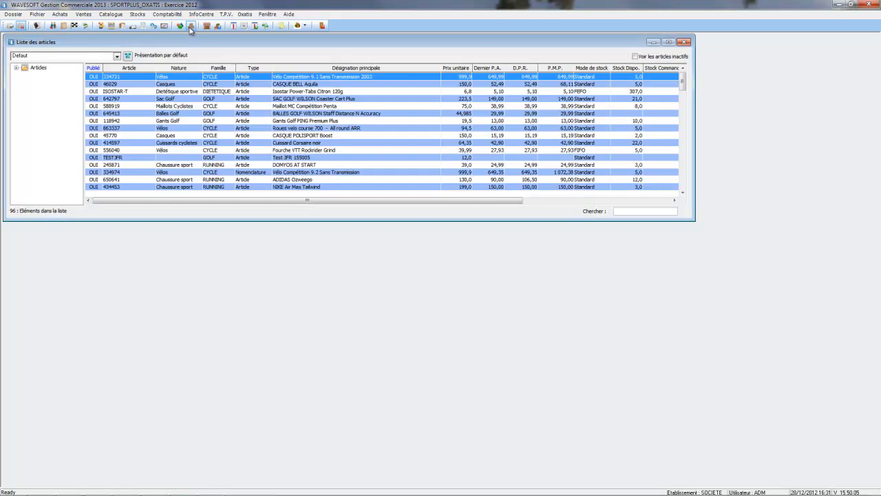
click(19, 68)
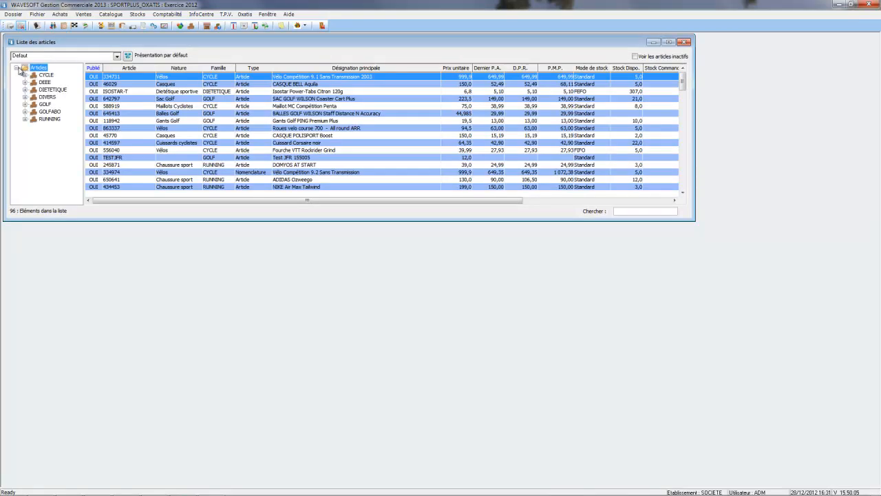
click(25, 104)
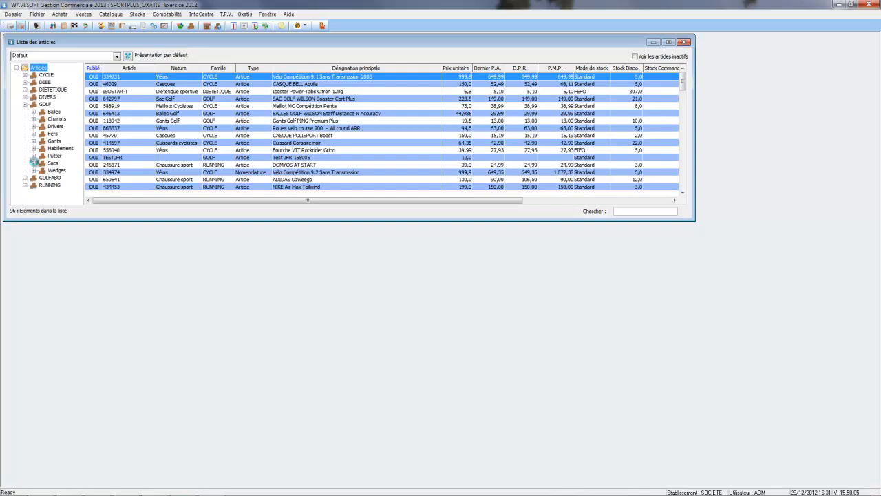
click(33, 163)
click(51, 164)
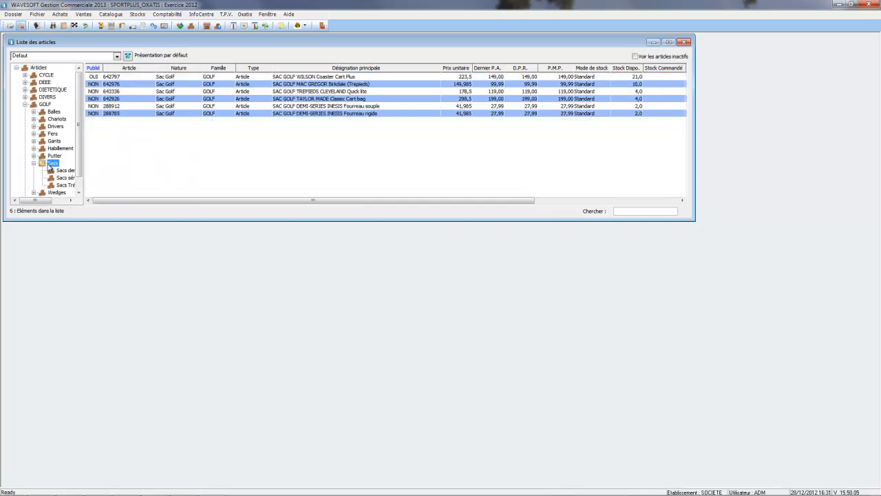
double_click(228, 77)
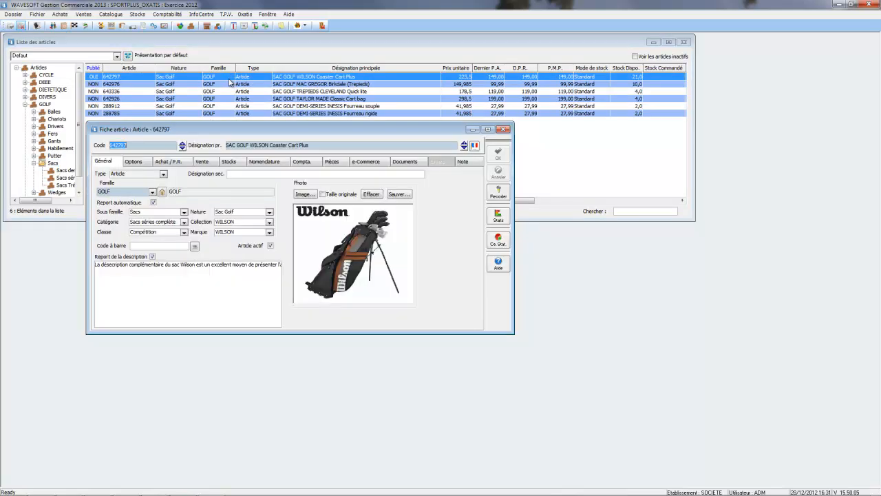
- Review the golf bag's publication options and open its e-commerce settings for the SPORTPLUS_OXATIS site
click(148, 164)
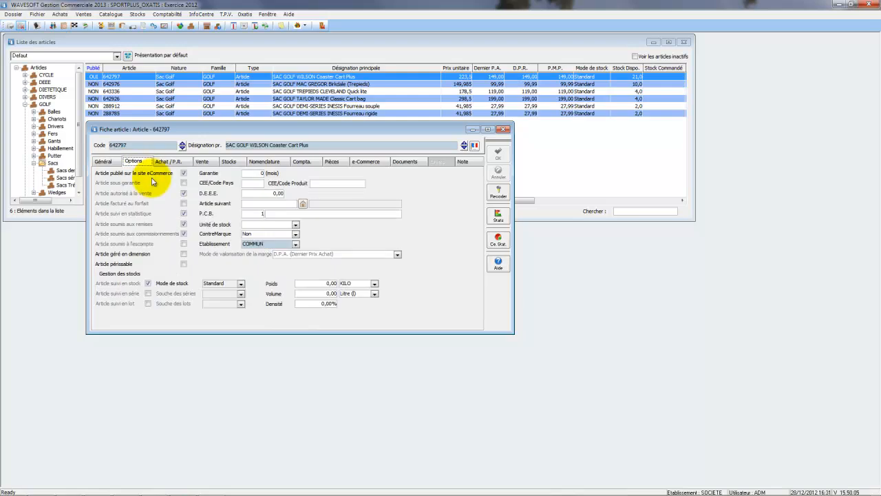
click(379, 162)
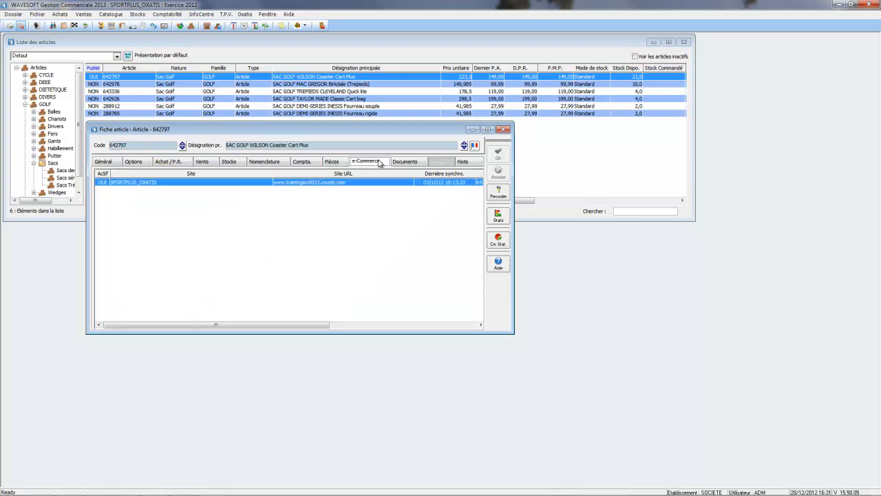
click(310, 184)
double_click(310, 185)
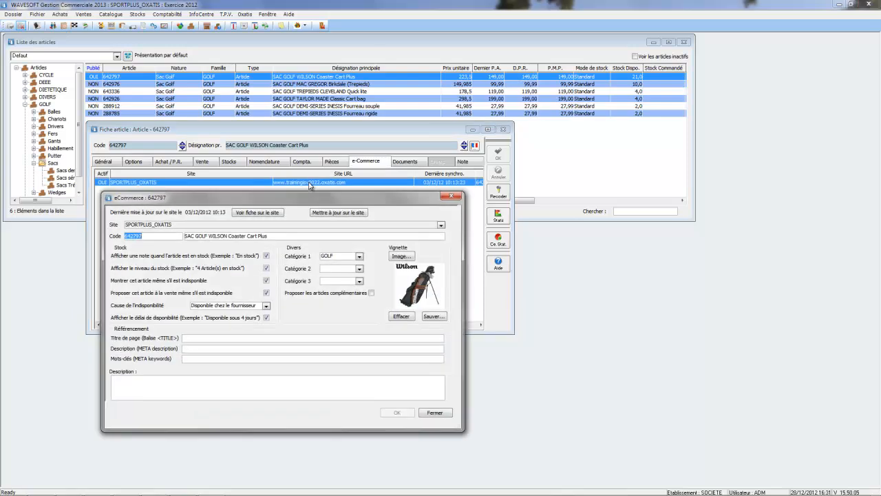
- View the article's page on the web shop, and close both the browser and the article's e-commerce settings
click(275, 214)
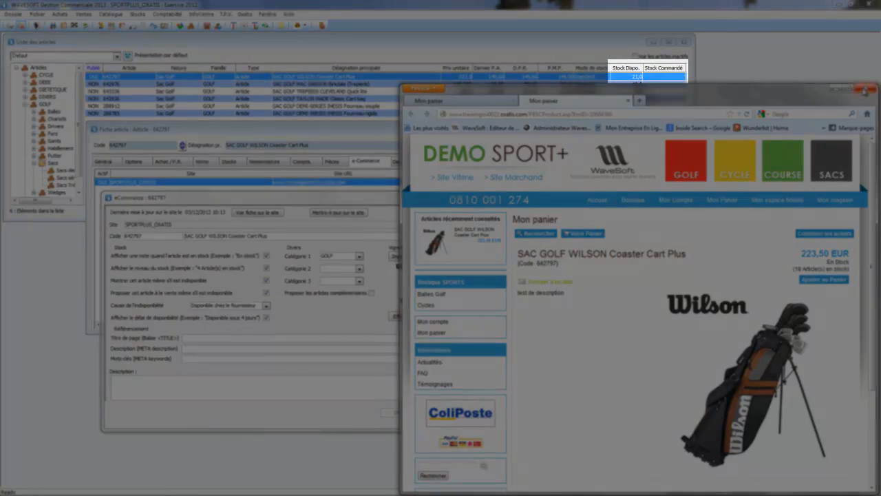
click(863, 91)
click(460, 197)
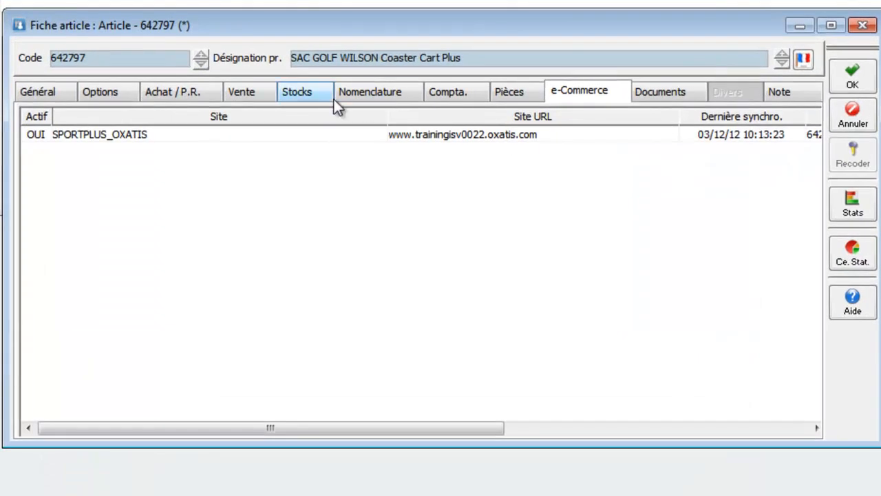
- Examine the golf bag's stock by depot, including the MAGANNECY depot
click(324, 102)
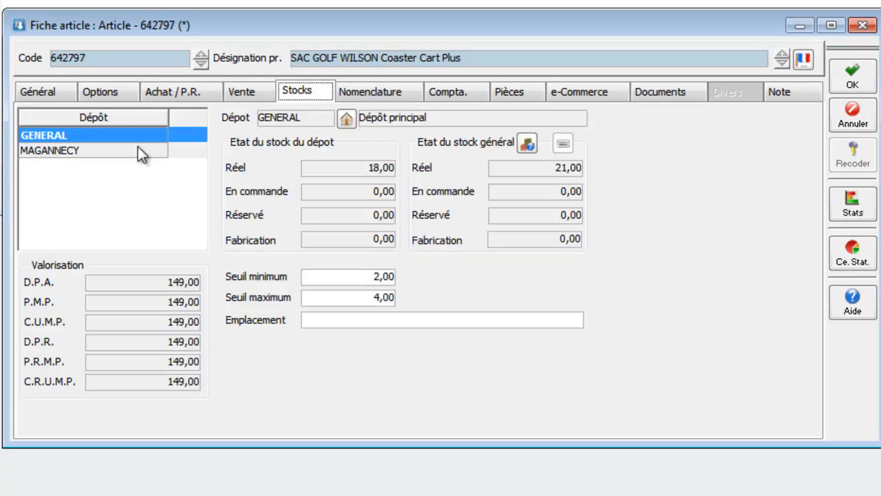
click(105, 150)
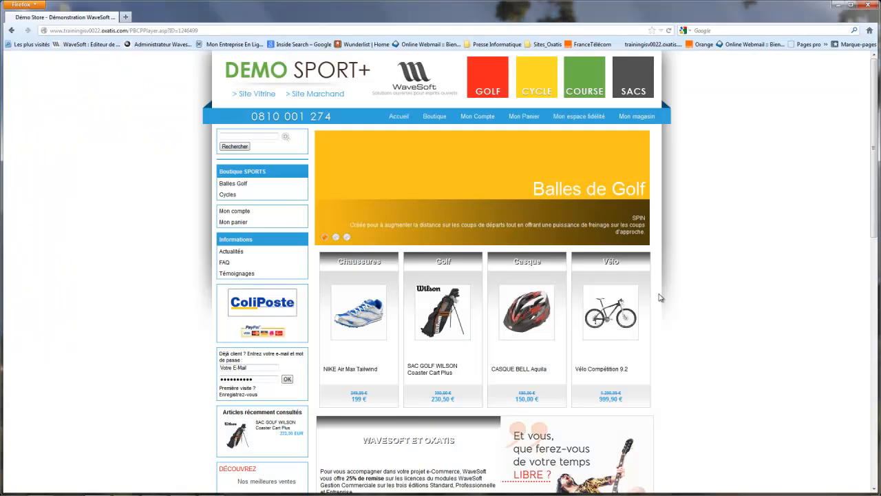
- Sign in to the existing customer account on the web shop by entering the account password
click(486, 117)
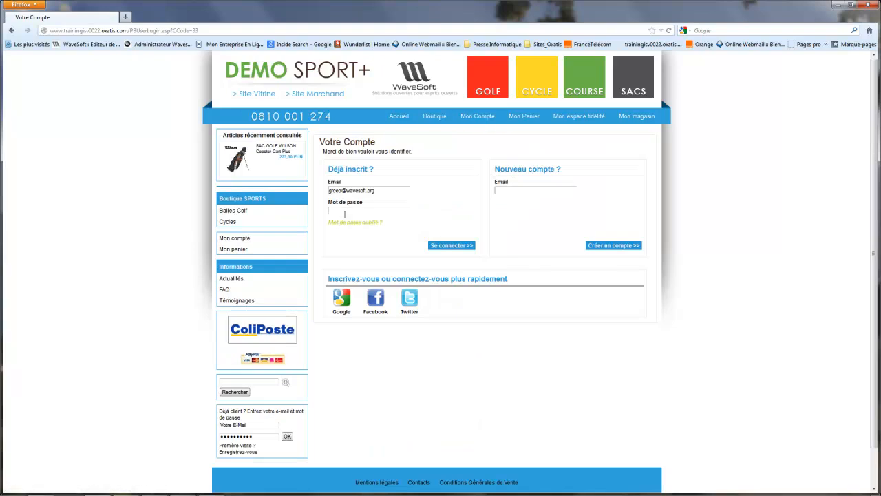
text(e)
click(452, 248)
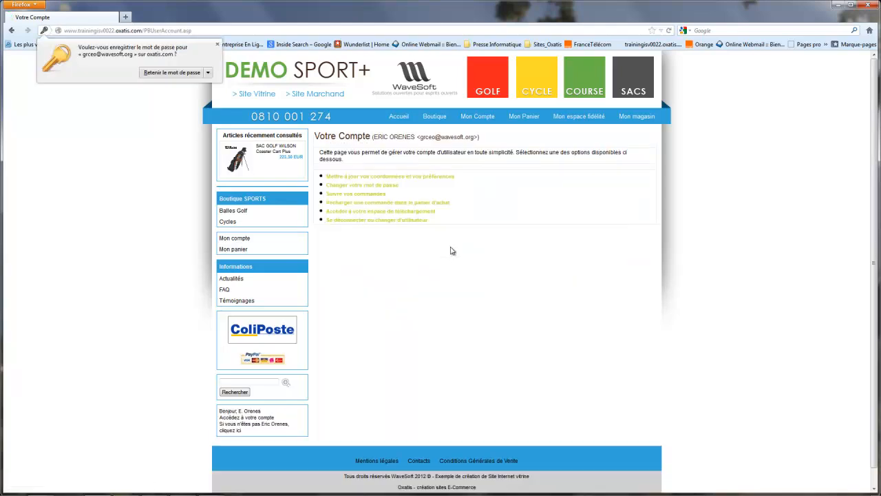
- Open SAC GOLF WILSON Coaster Cart Plus from the shop's home page, check its stock and add it to the cart
click(398, 118)
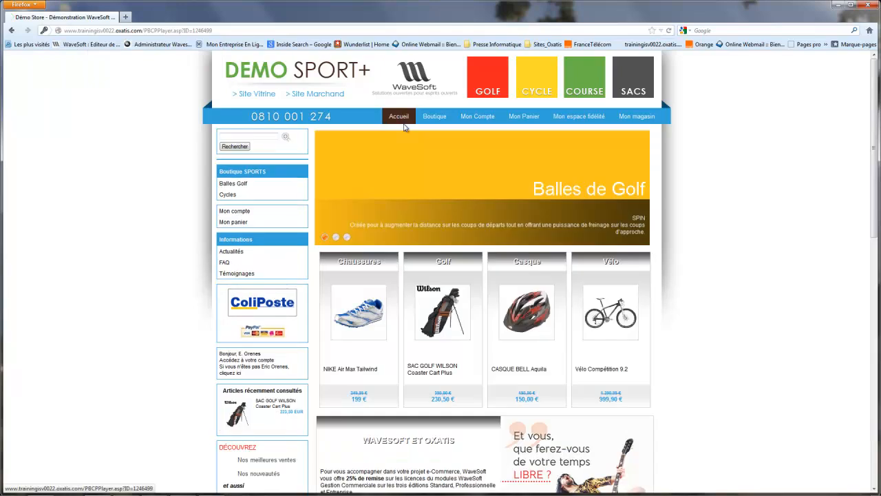
click(443, 310)
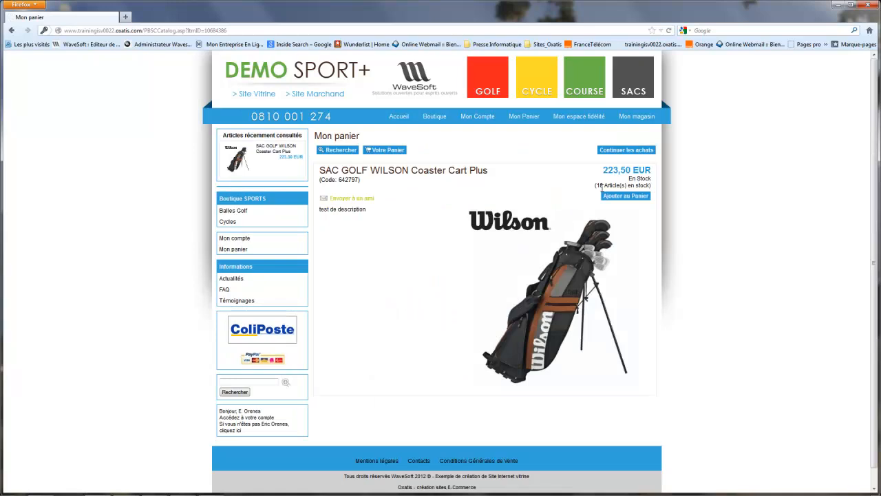
drag(595, 186, 654, 197)
click(635, 197)
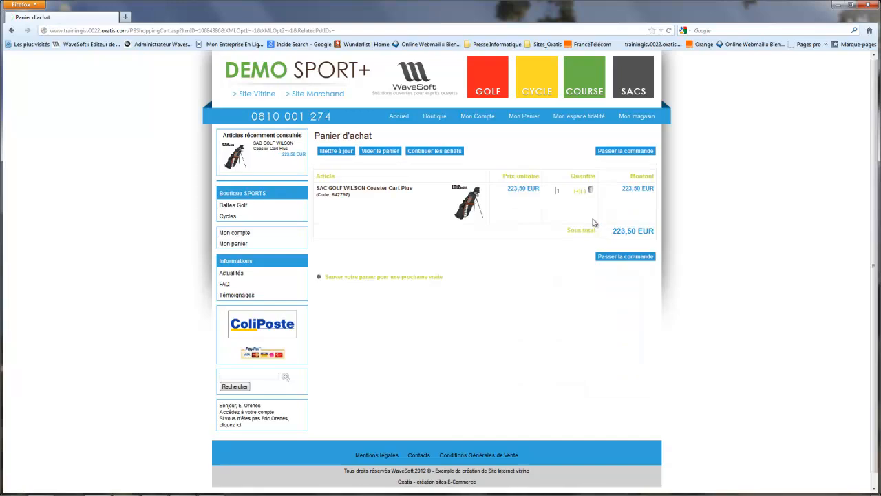
- Raise the golf bag's cart quantity to 2 and return it to 1
click(579, 192)
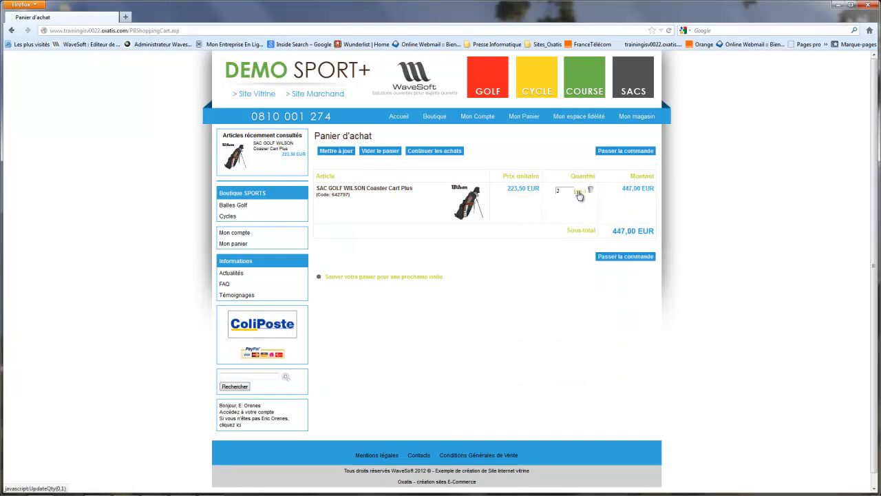
click(583, 194)
- Start the checkout, enter "Exemple de texte libre" as special instructions and submit the order form
click(626, 257)
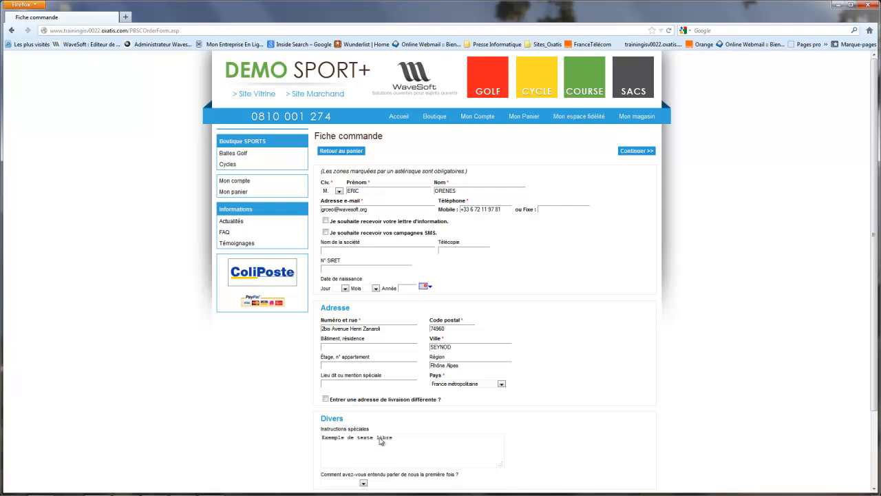
scroll(536, 425, down, 2)
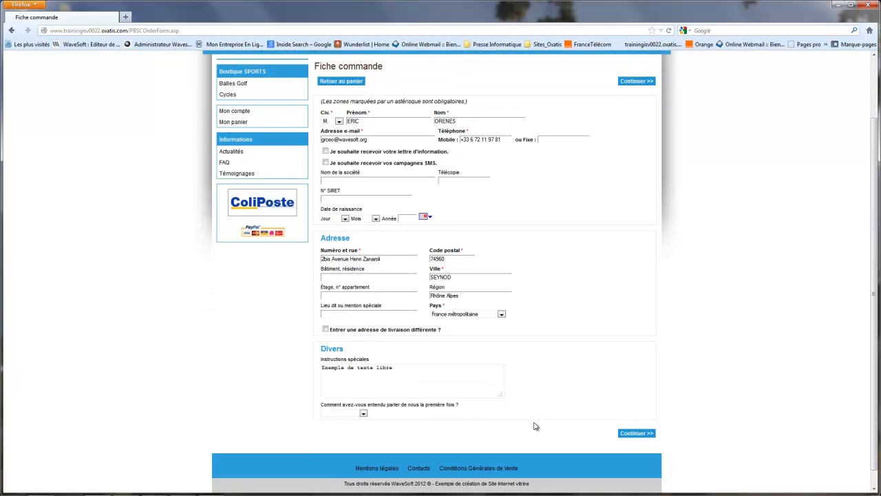
click(364, 414)
click(360, 425)
click(643, 433)
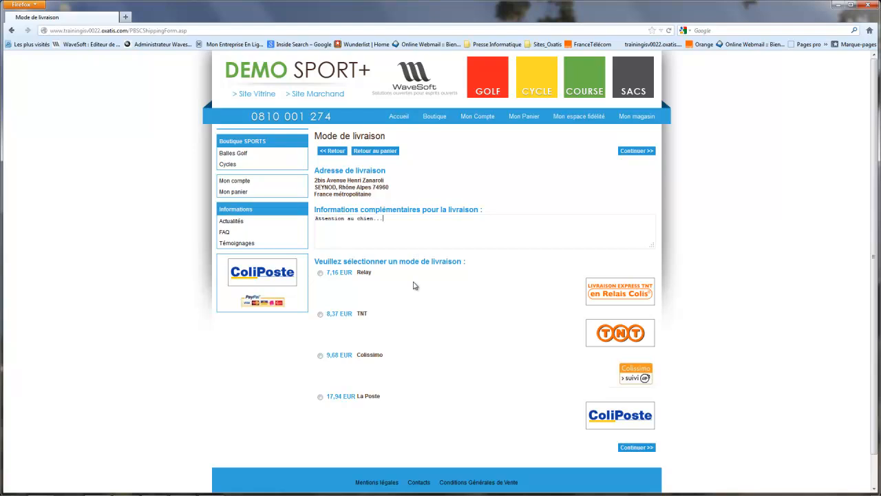
- Enter the delivery note "Attention au chien...", choose Colissimo as the delivery method and continue
click(321, 356)
click(651, 449)
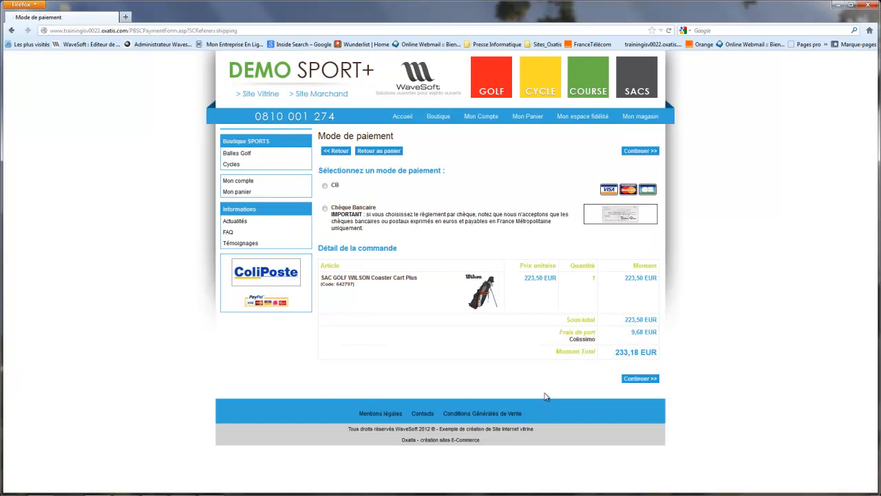
- Choose CB as the payment method, continue and review the order summary on the confirmation page
click(325, 186)
click(637, 381)
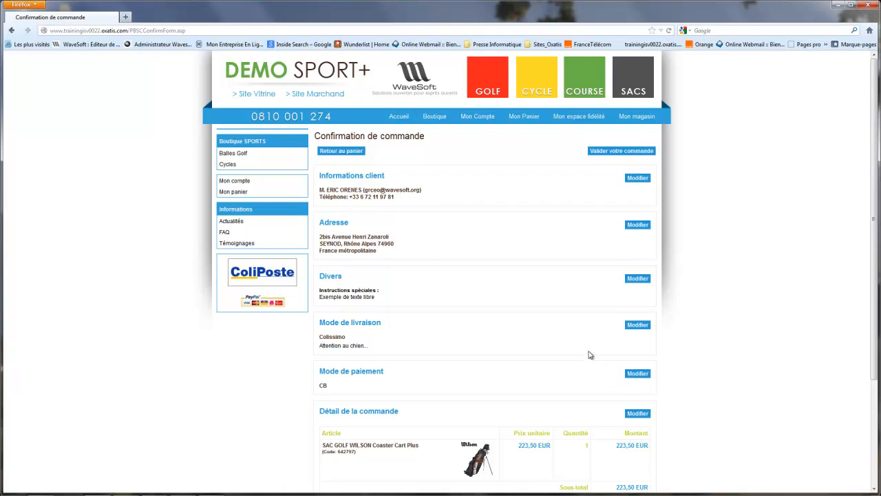
scroll(589, 354, down, 2)
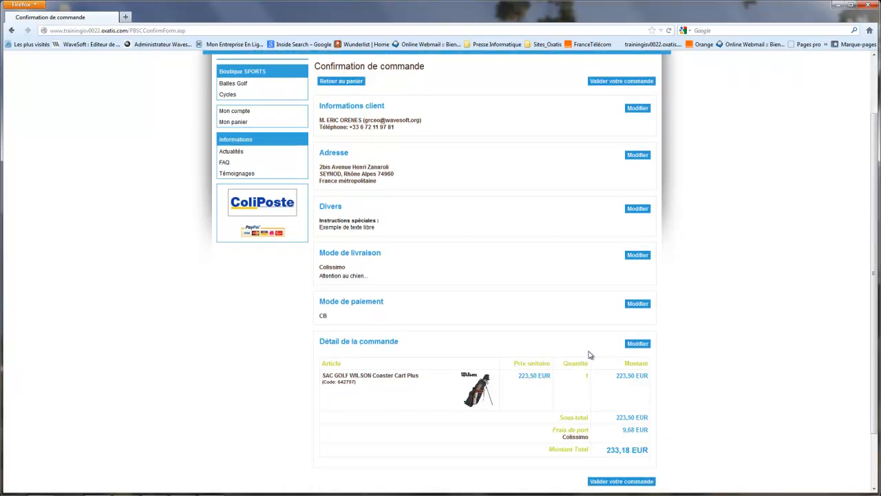
- Validate the golf bag order from the confirmation page
scroll(589, 355, down, 2)
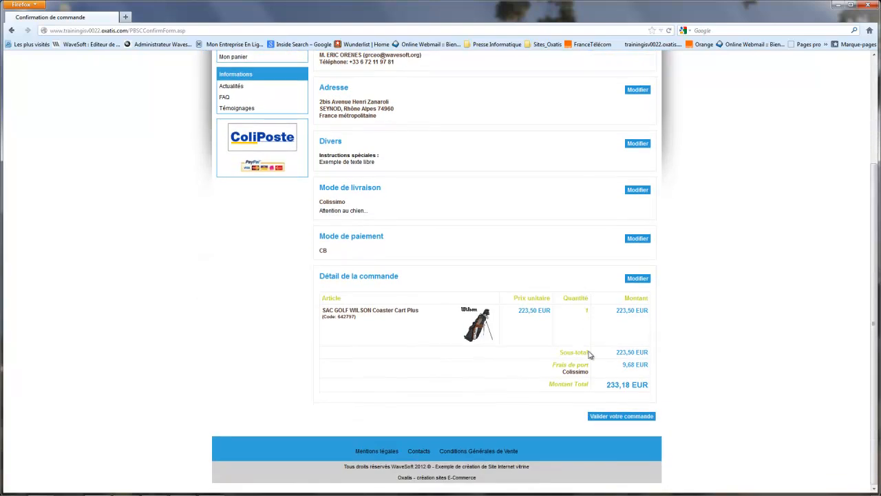
click(631, 417)
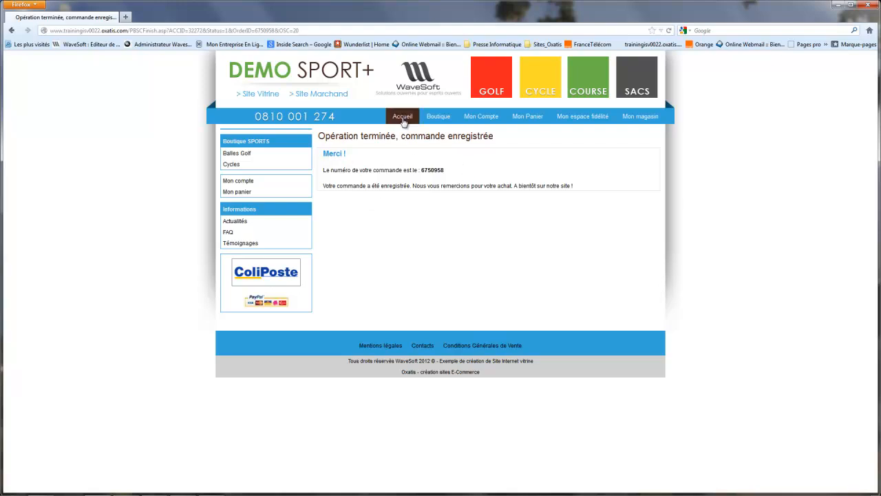
- Open the customer account page, sign out and go back to the shop's home page
click(255, 183)
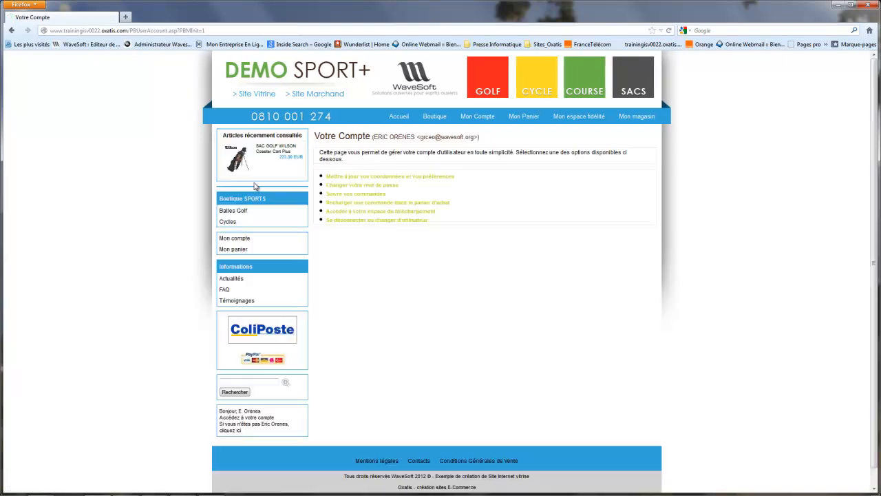
click(368, 221)
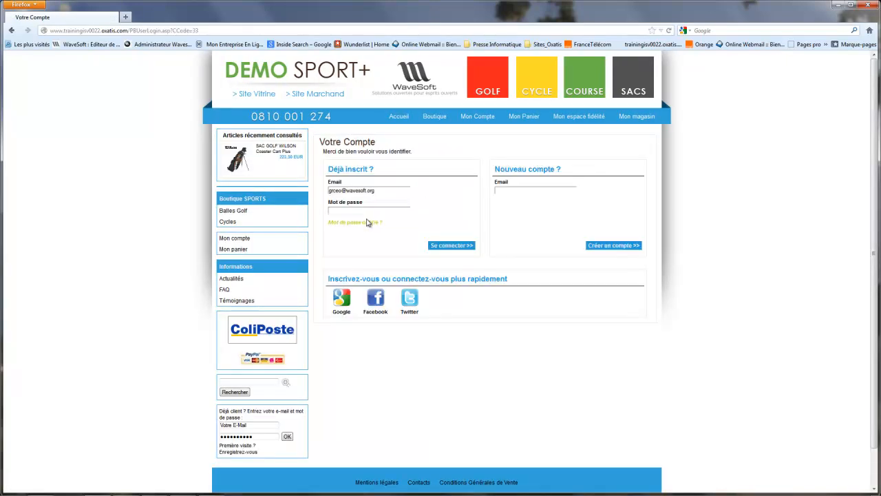
click(398, 116)
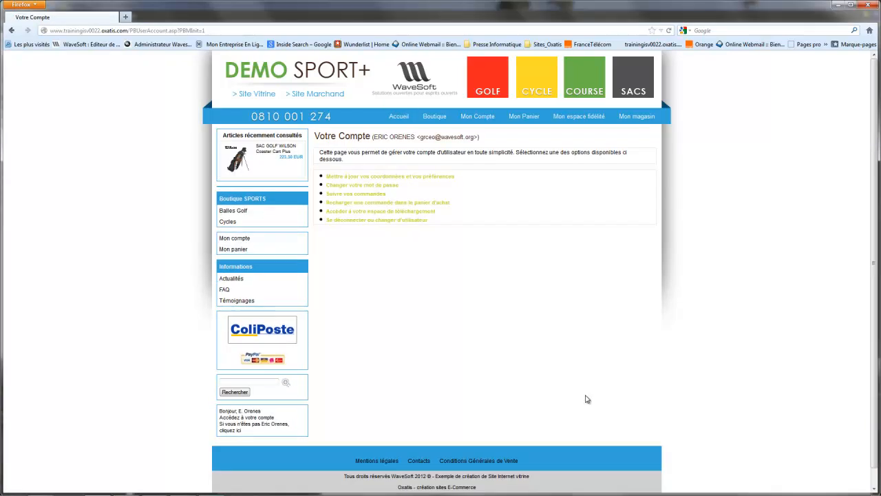
- Review the newest order's full details in the account's order tracking list and check its processing status
click(378, 197)
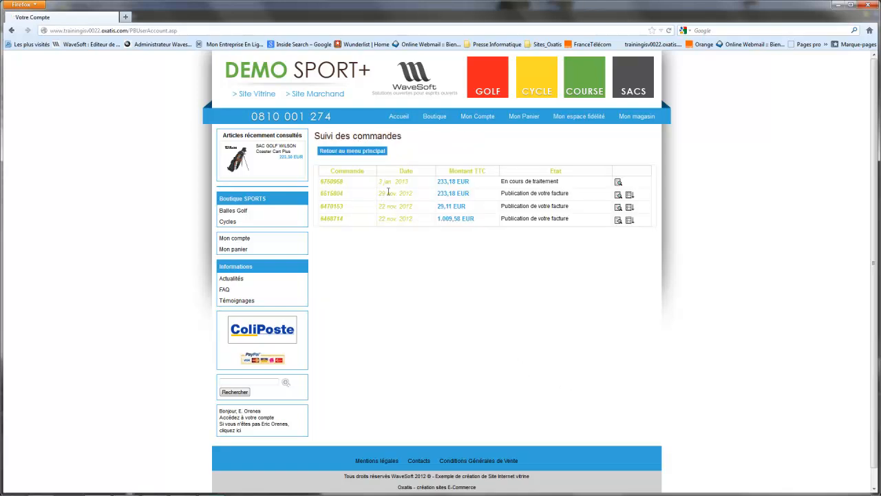
click(618, 184)
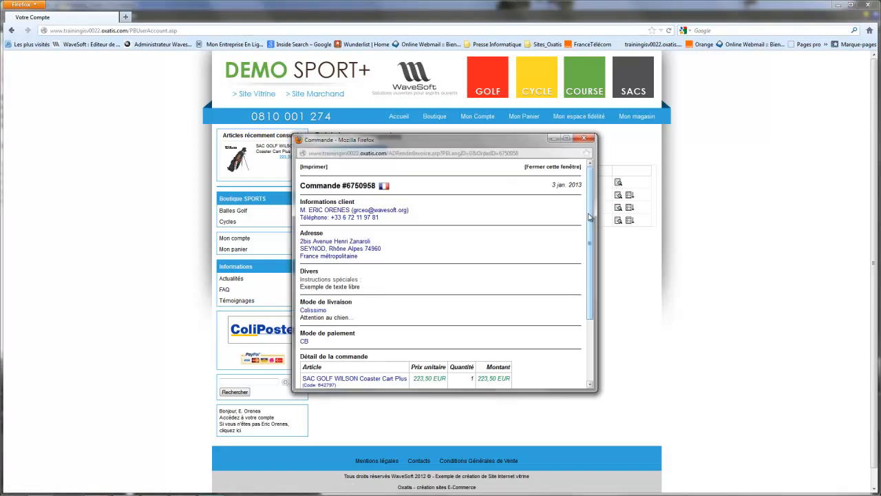
drag(591, 312, 591, 384)
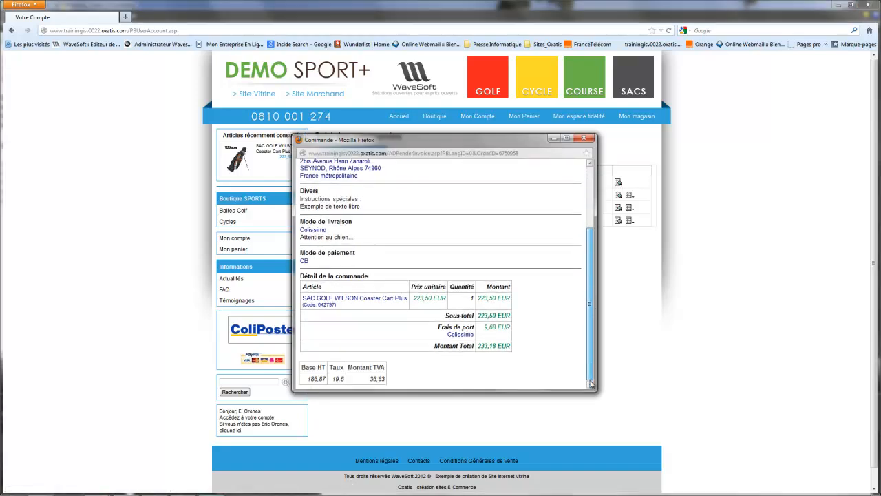
drag(590, 372, 586, 282)
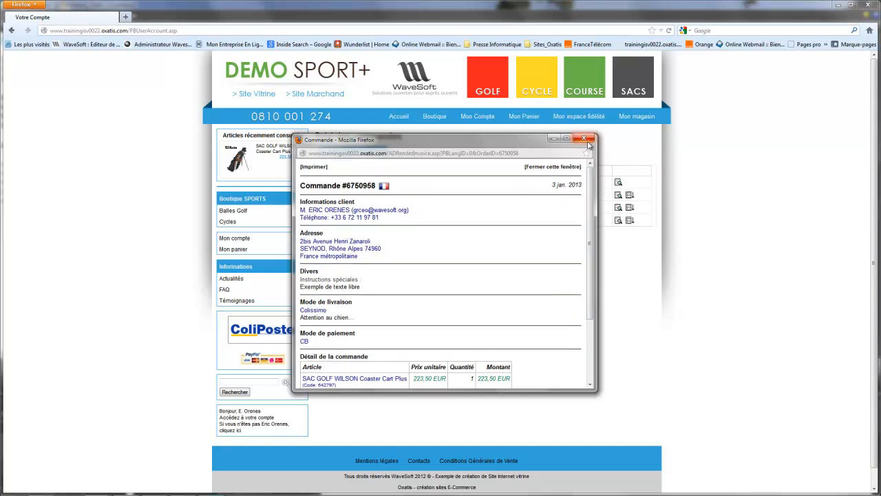
click(588, 142)
drag(572, 188, 500, 184)
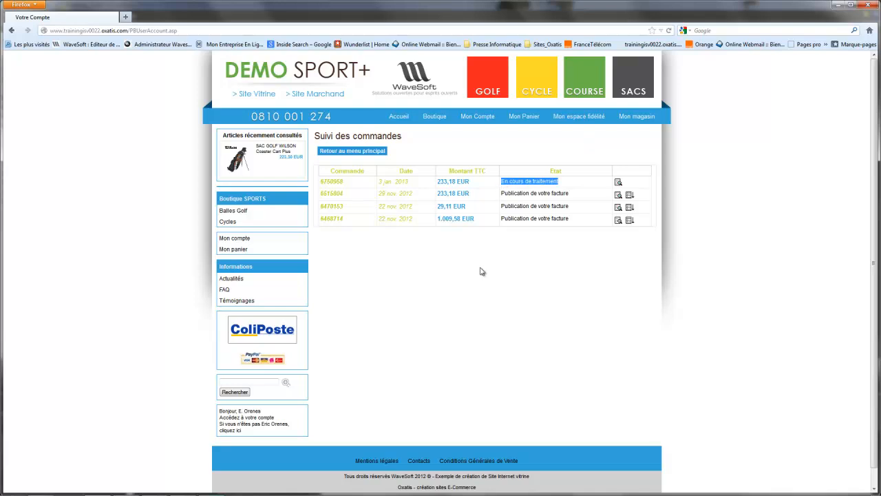
- Return to the customer account page and sign out of the shop
click(243, 238)
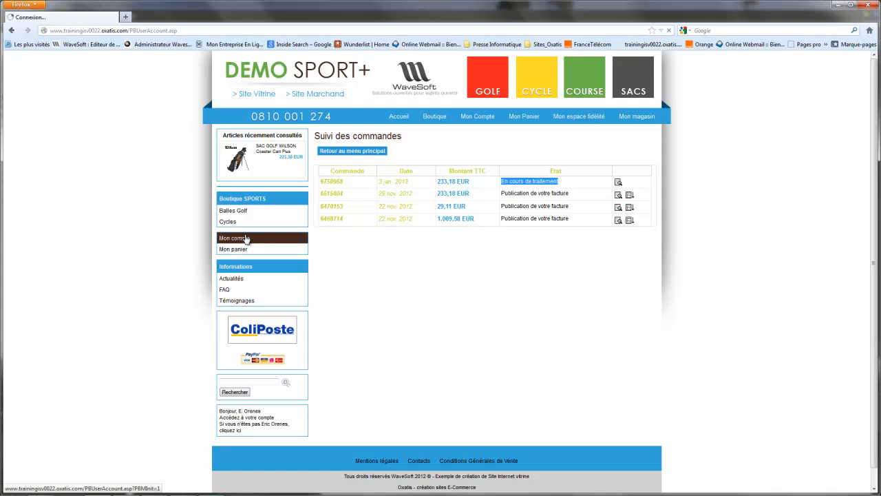
click(374, 220)
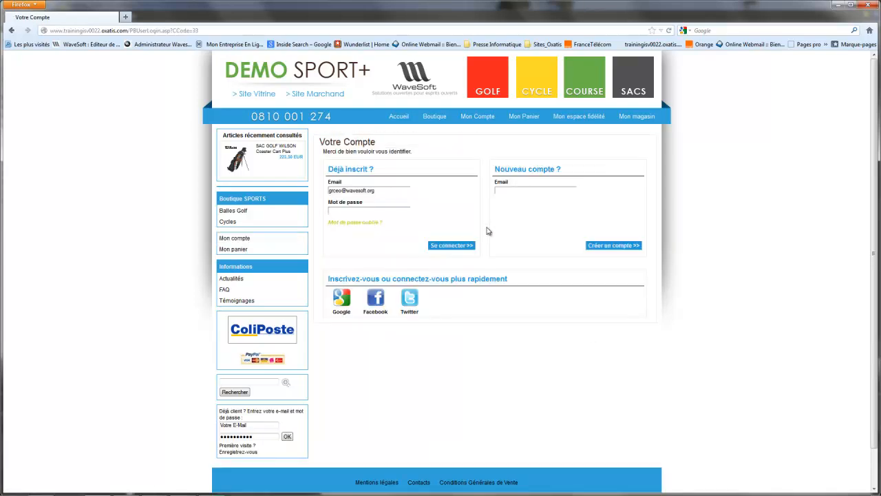
- Log in to Online Webmail with the customer's e-mail and password without saving the password, and open the shop's order confirmation message
click(427, 44)
double_click(438, 127)
click(438, 136)
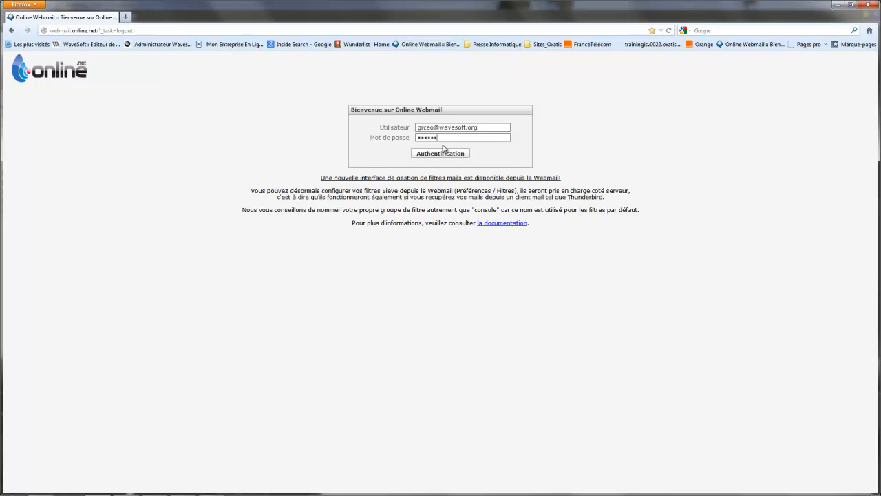
click(446, 153)
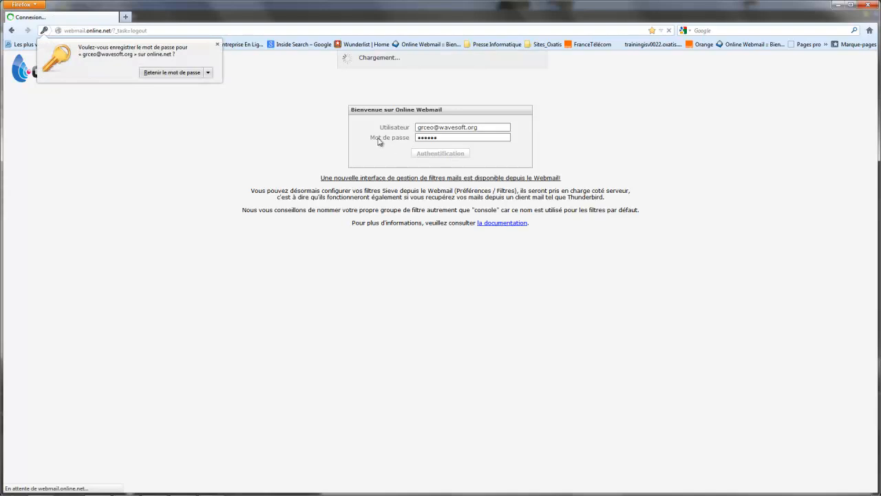
click(218, 44)
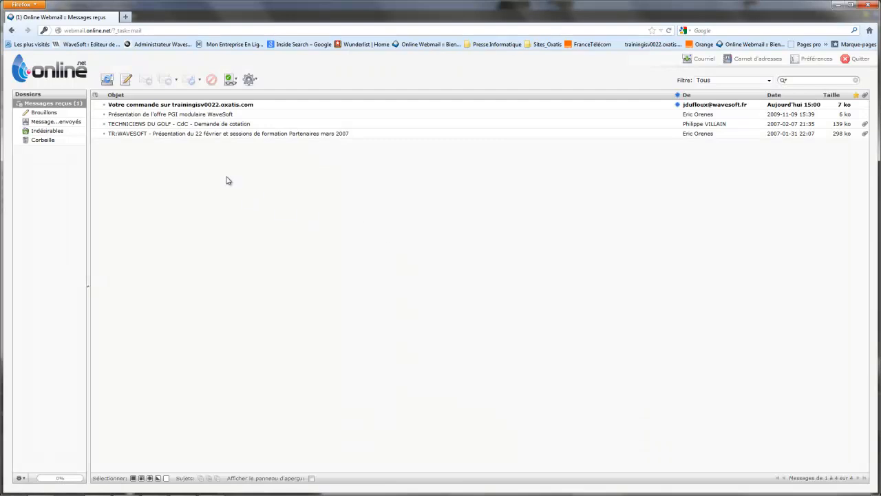
click(188, 105)
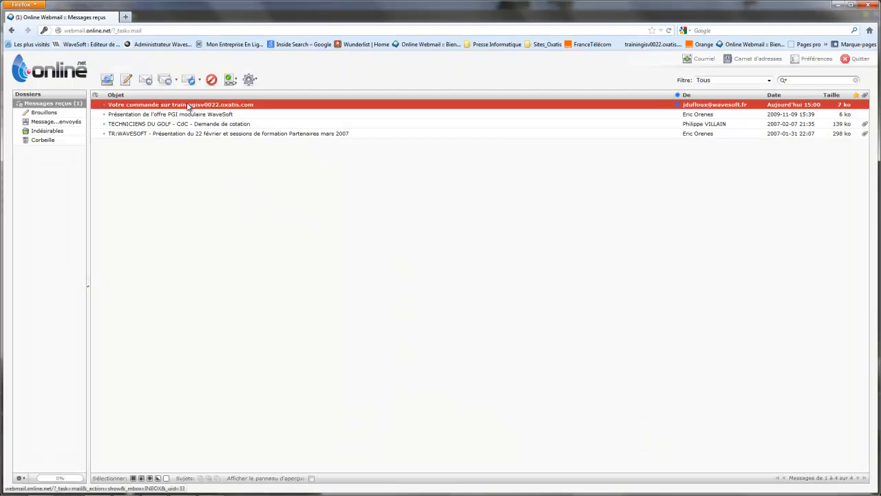
double_click(188, 106)
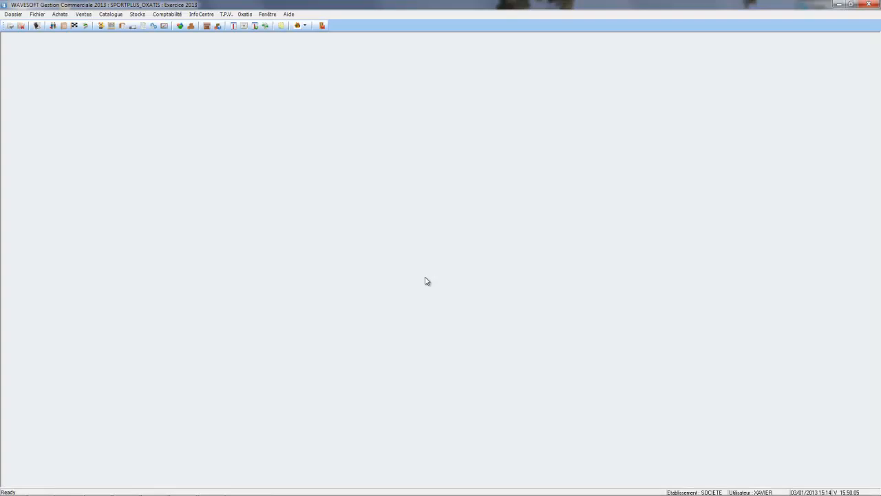
- Switch to WaveSoft Gestion Commerciale and import the web orders of the SPORTPLUS_OXATIS site through order synchronisation, keeping the proposed date range
click(249, 14)
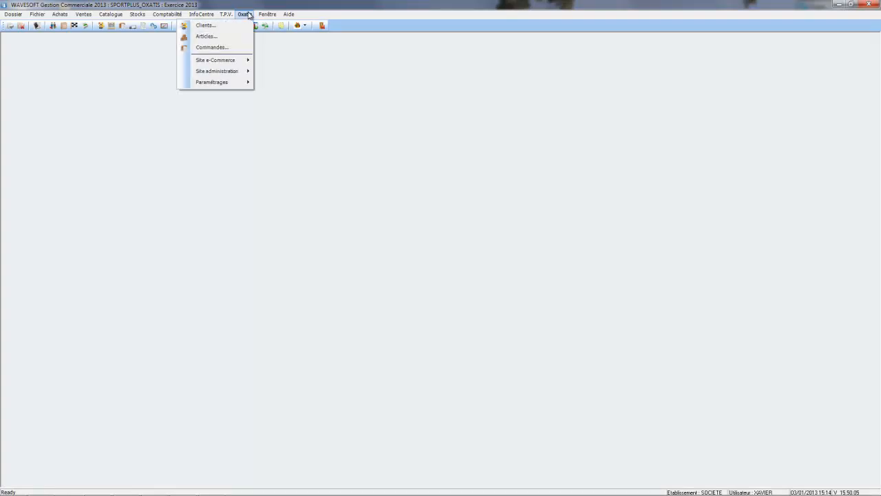
click(241, 49)
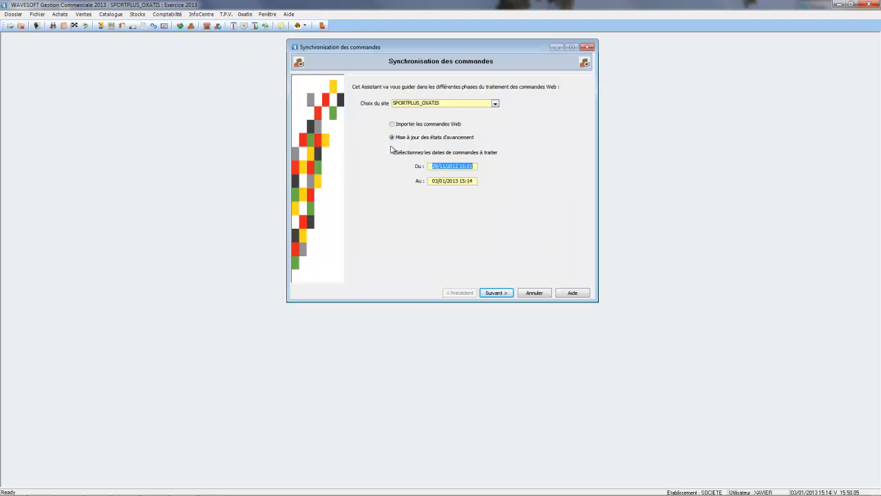
click(425, 126)
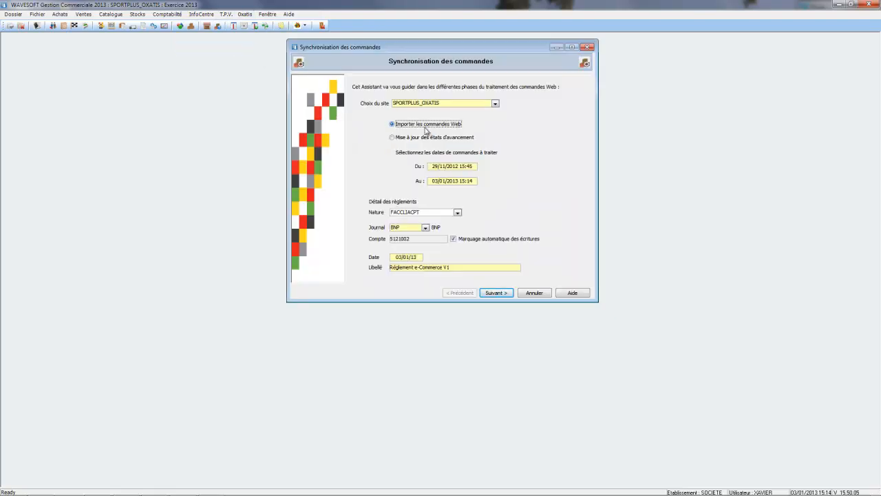
click(451, 168)
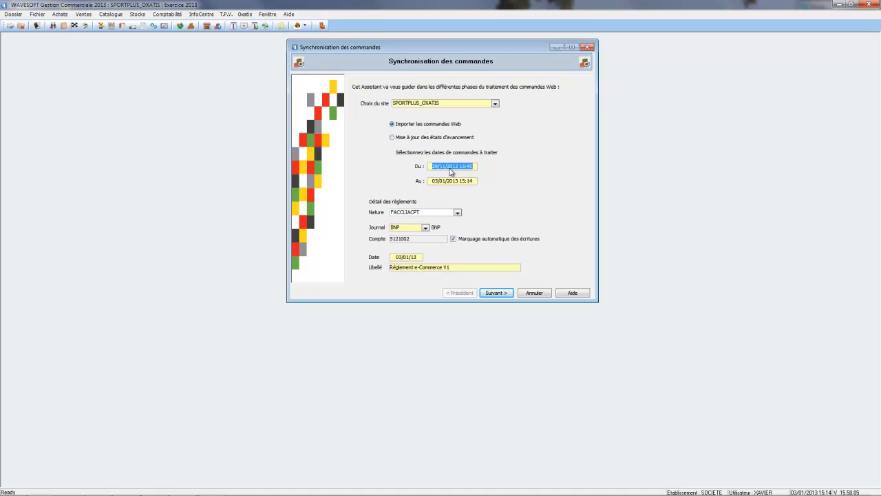
click(458, 183)
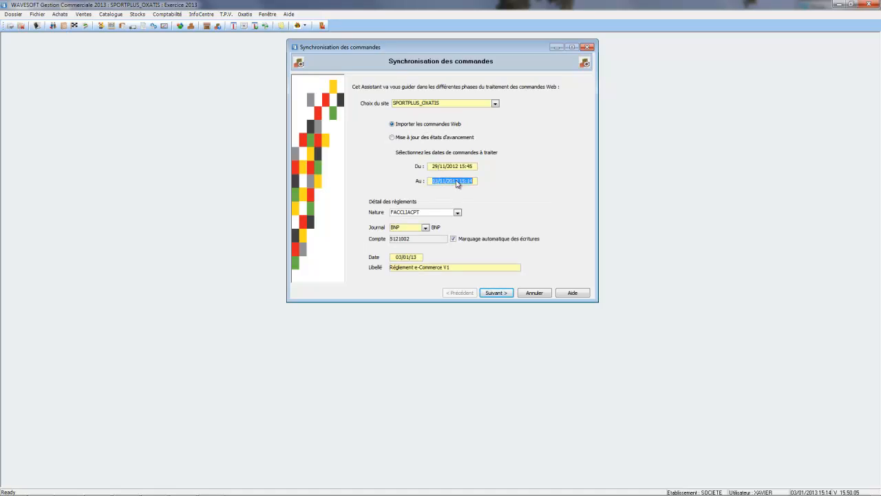
click(511, 296)
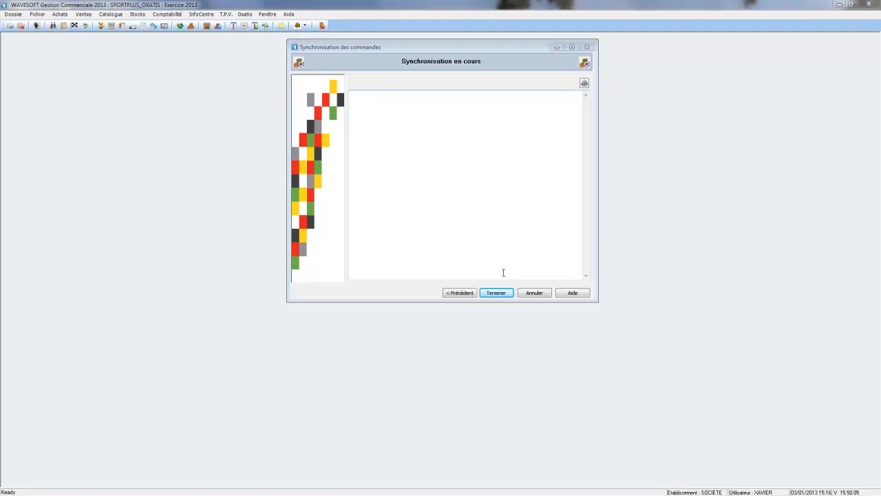
click(503, 295)
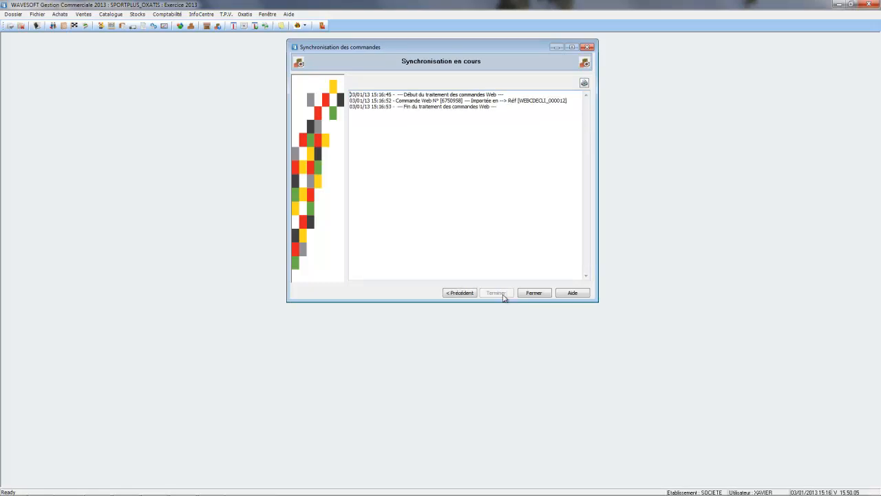
click(535, 292)
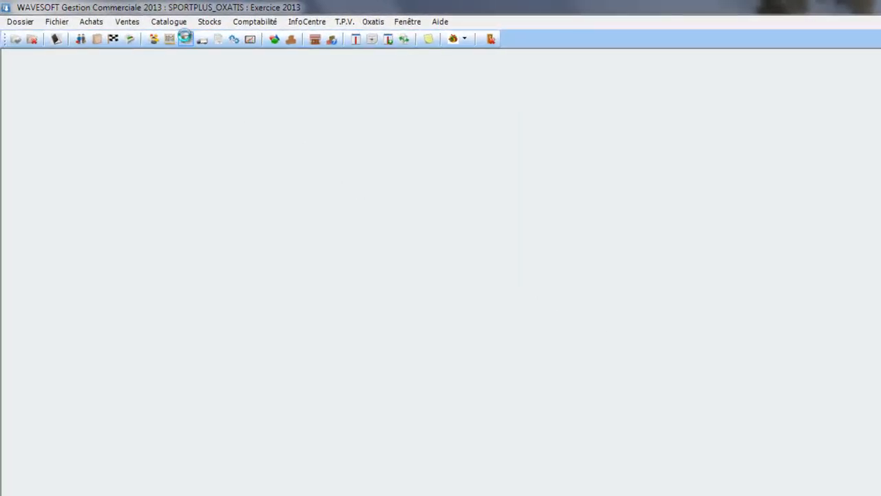
- Open the customer orders list and display the standard orders, followed by the "Commande client Web" orders
click(186, 39)
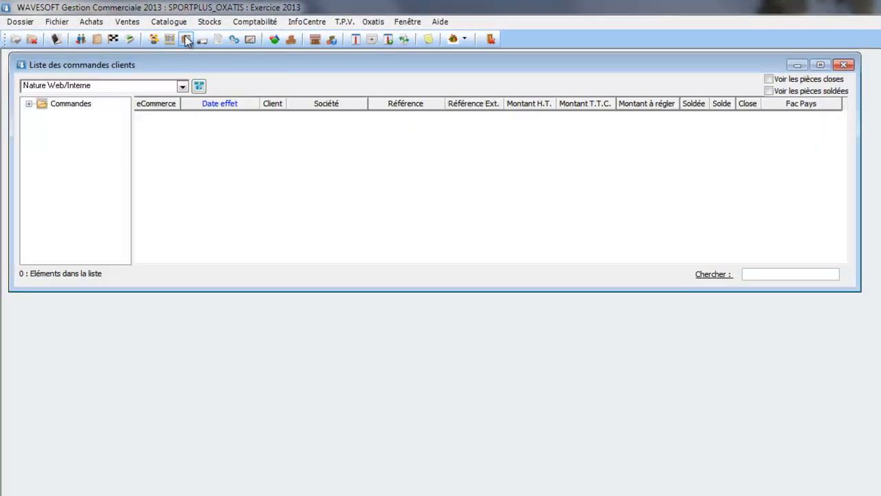
click(28, 103)
click(74, 116)
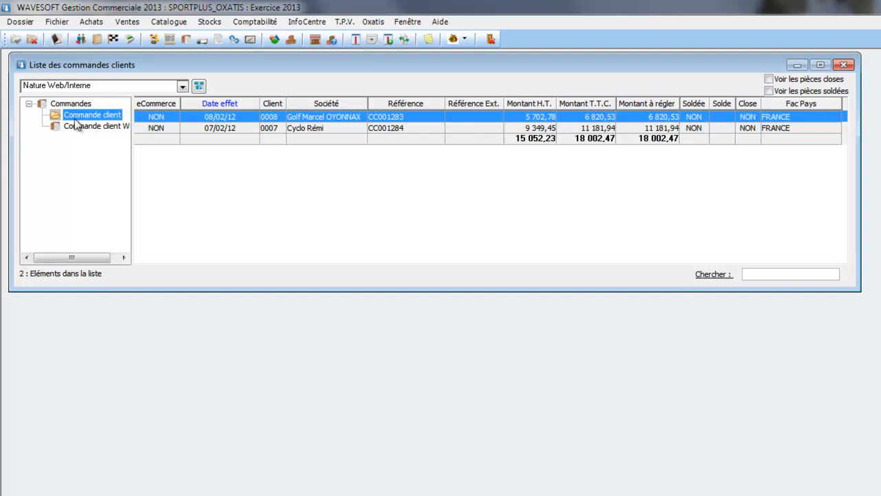
click(75, 126)
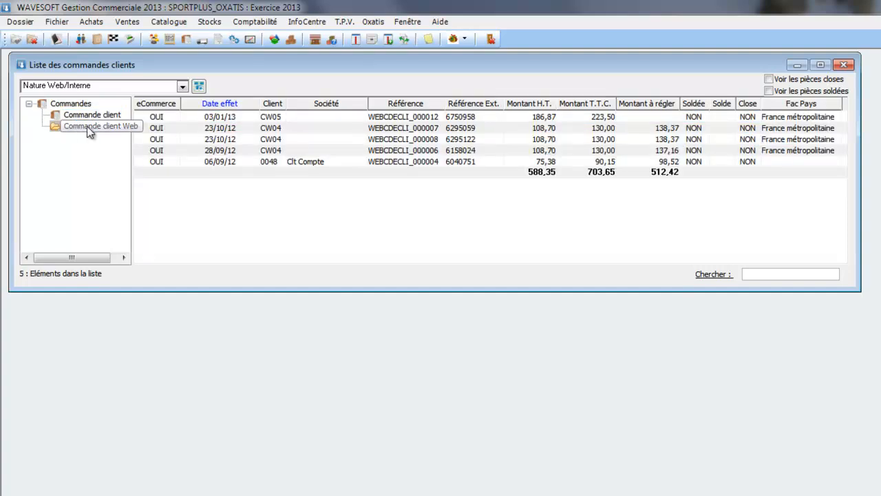
right_click(544, 105)
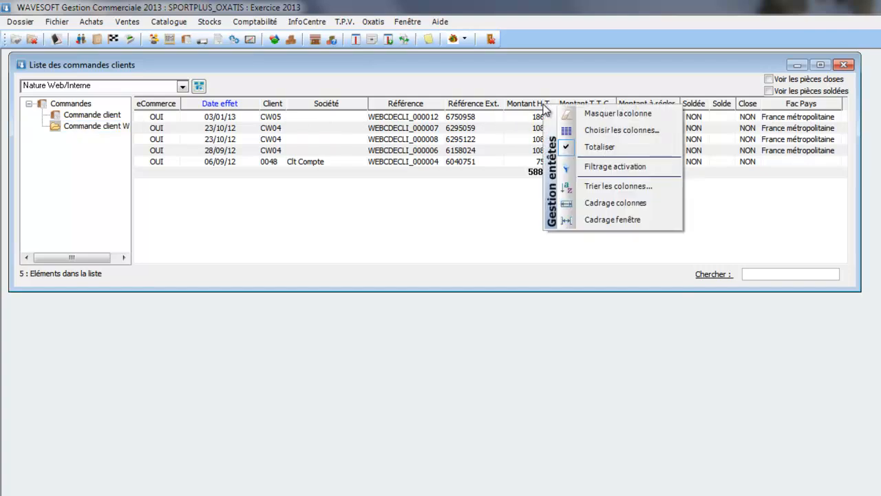
click(608, 242)
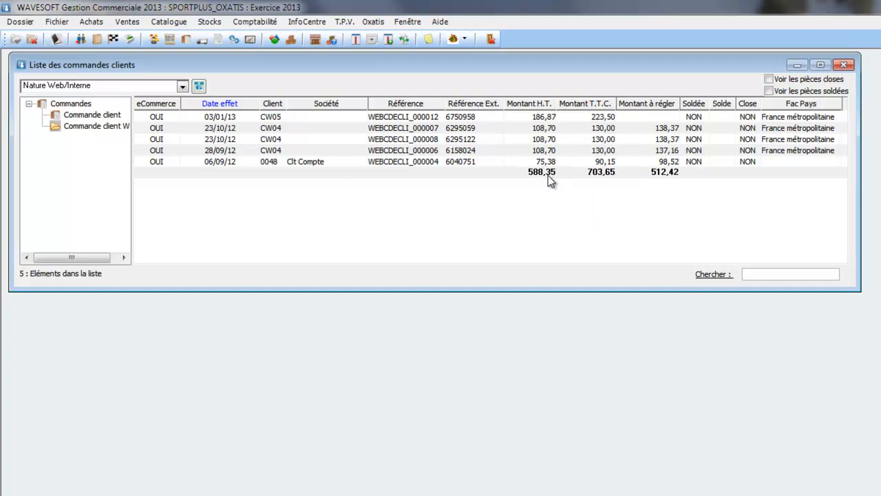
- Open the web order dated 03/01/13 and examine its lines, billing header and the note with delivery information and instructions
click(244, 116)
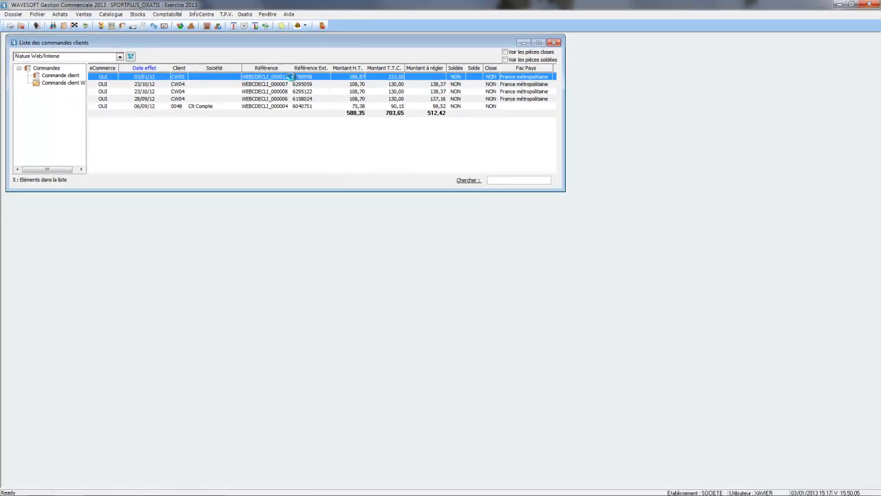
double_click(291, 77)
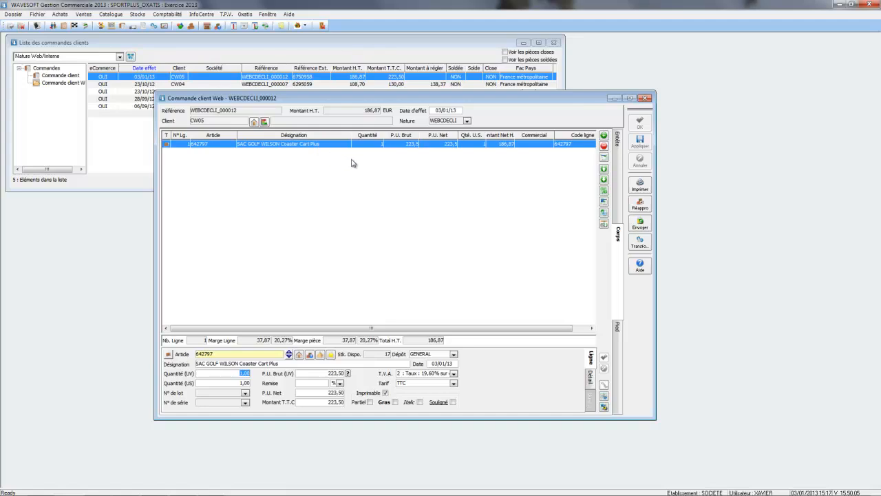
click(623, 199)
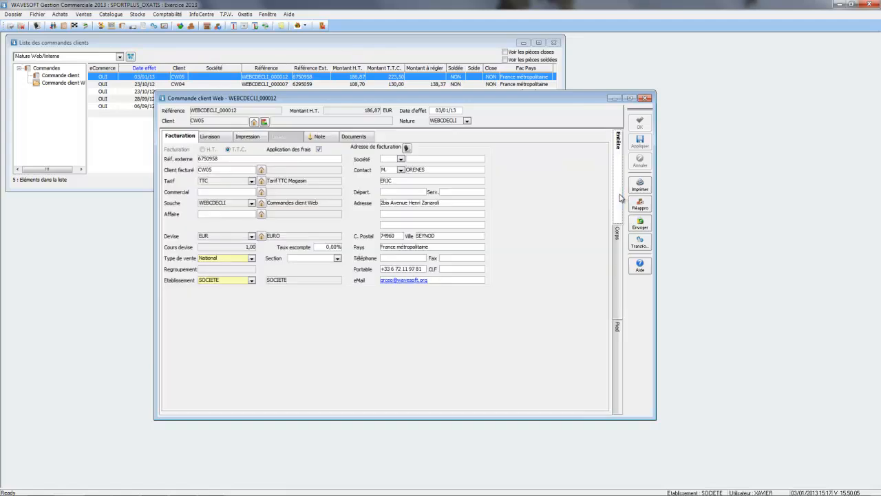
click(329, 138)
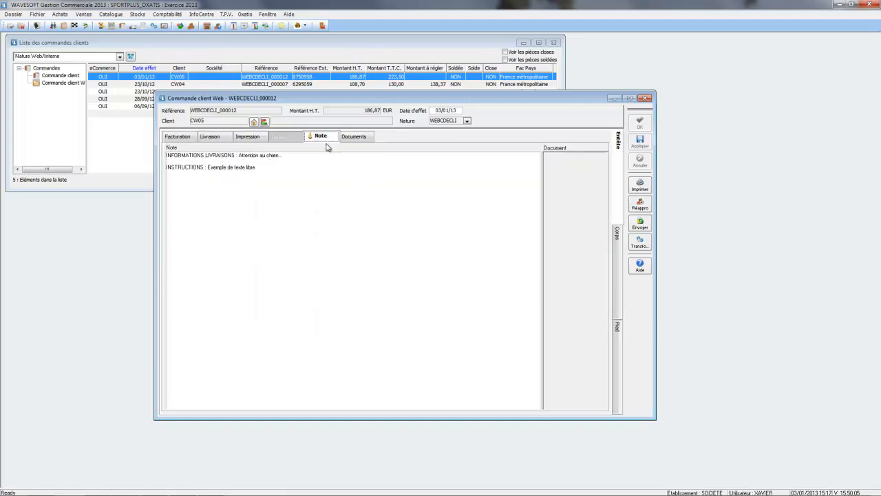
click(326, 165)
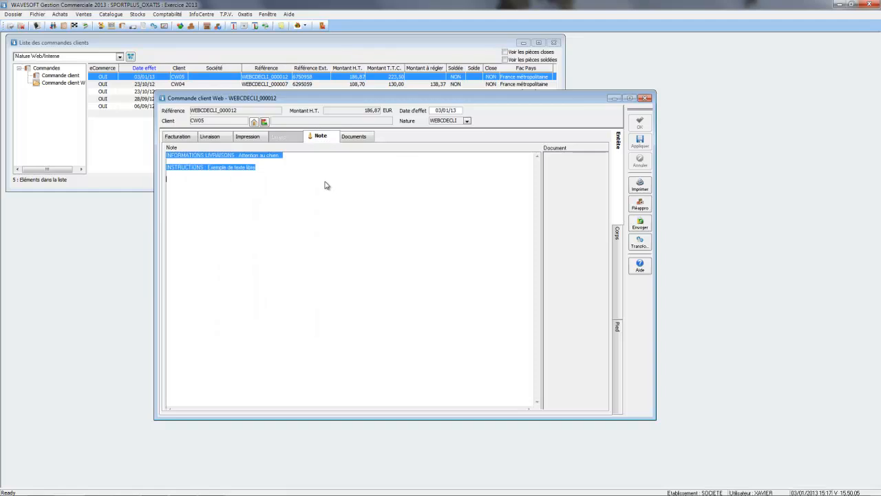
- Transform the Wilson golf bag web order into a customer delivery note with phase WEBCDECLI->BONCLI, keeping the date 03/01/13 and the proposed quantities
click(326, 185)
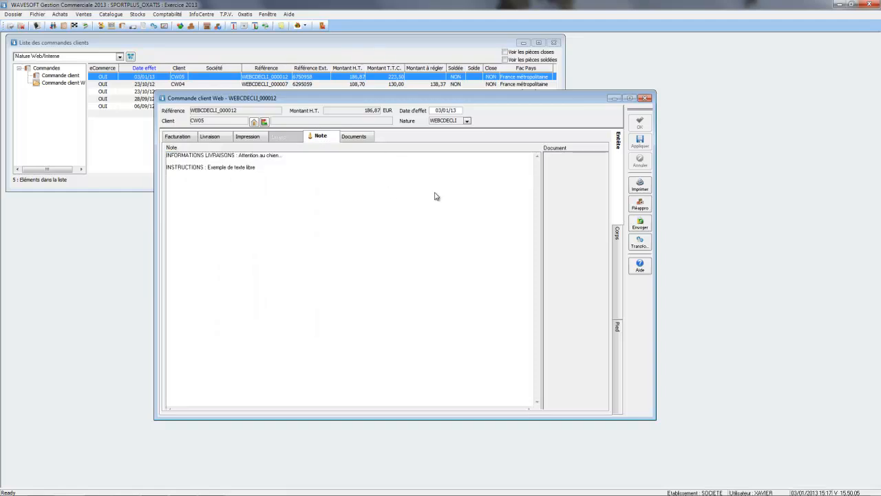
click(616, 267)
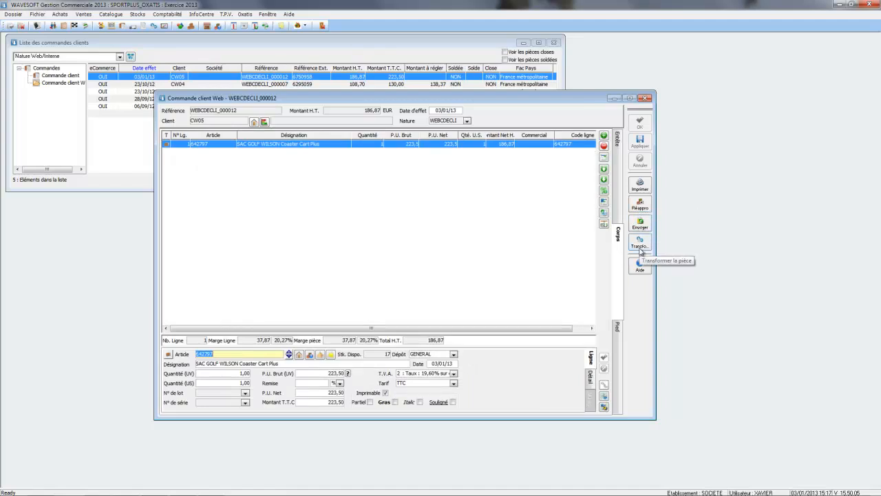
click(640, 245)
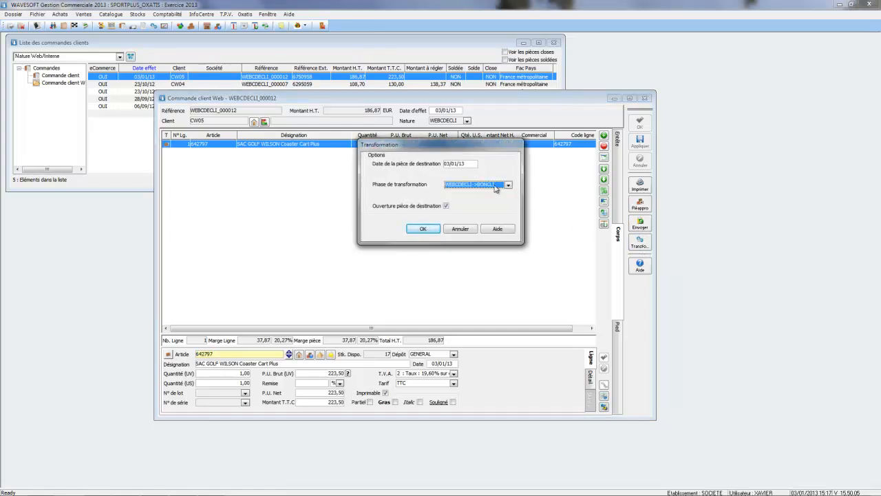
click(424, 229)
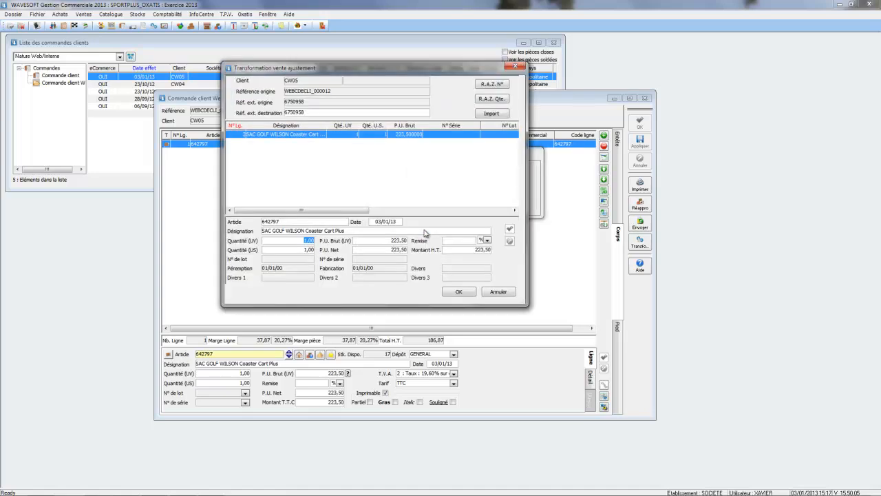
click(462, 294)
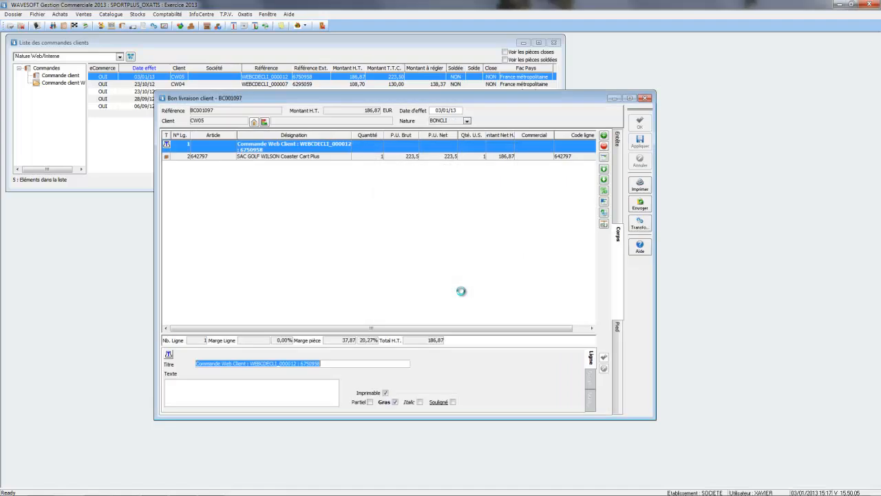
- Arrange the new delivery note and its source web order side by side for comparison
drag(407, 102, 572, 107)
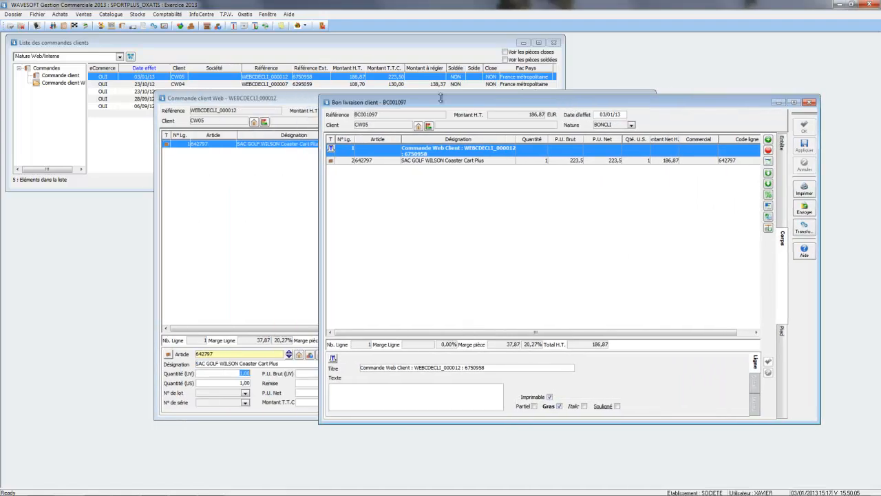
drag(298, 103, 155, 107)
drag(536, 104, 595, 102)
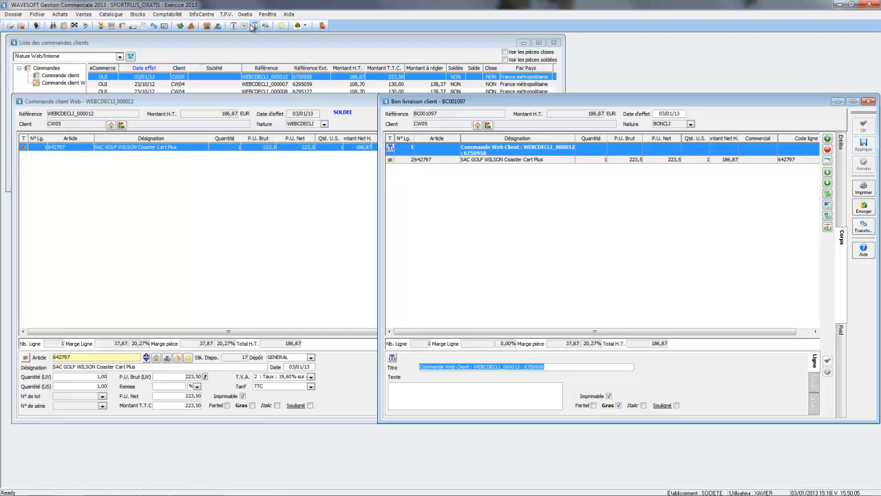
- Update the web order progress states of the SPORTPLUS_OXATIS site through order synchronisation, keeping the proposed date range
click(246, 14)
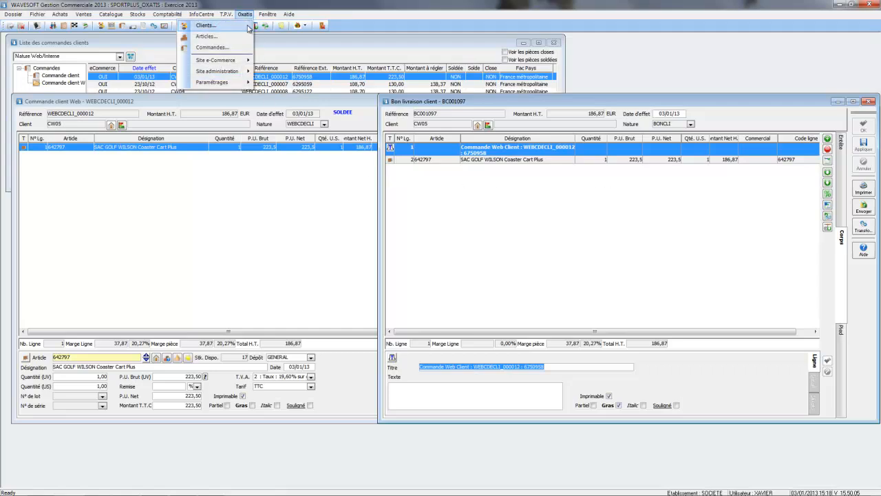
click(242, 47)
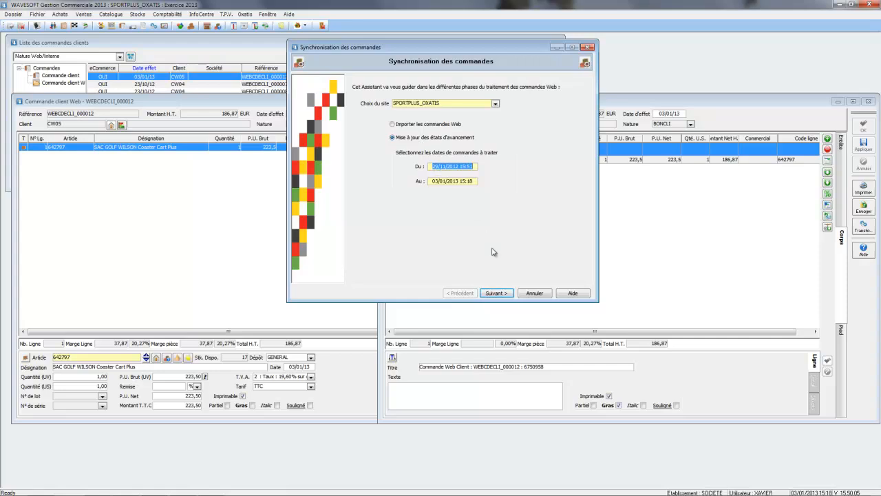
click(504, 294)
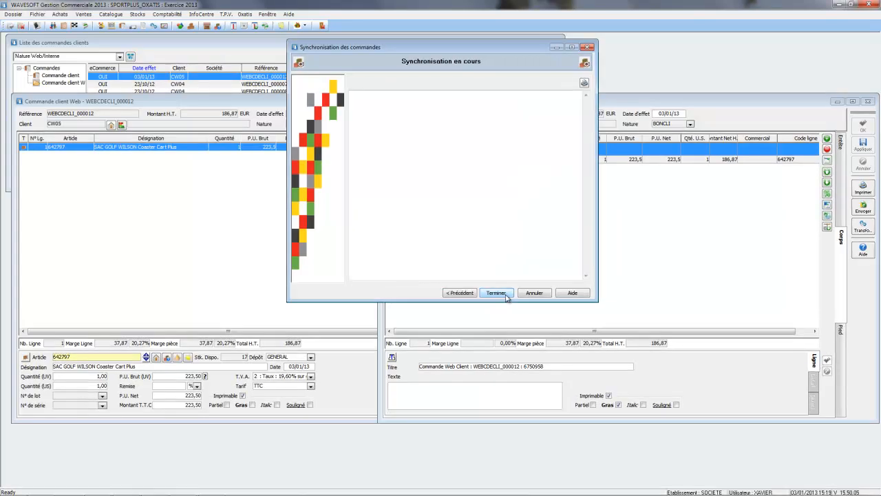
click(507, 294)
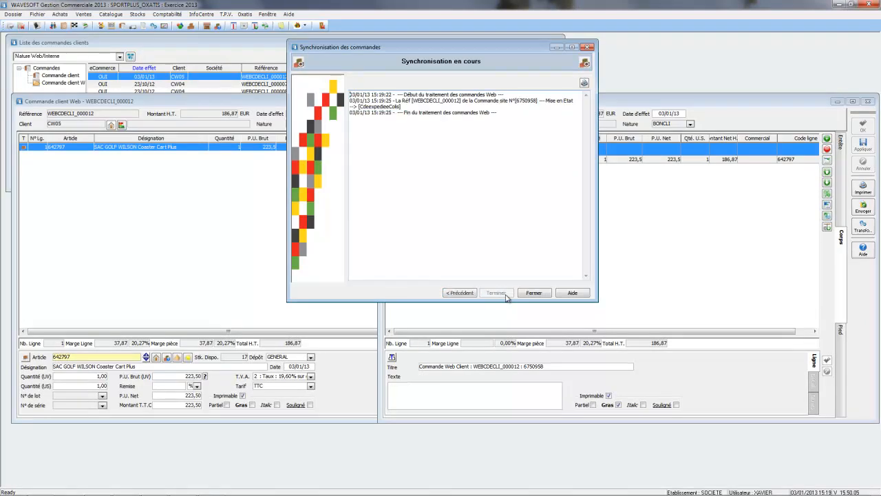
click(532, 294)
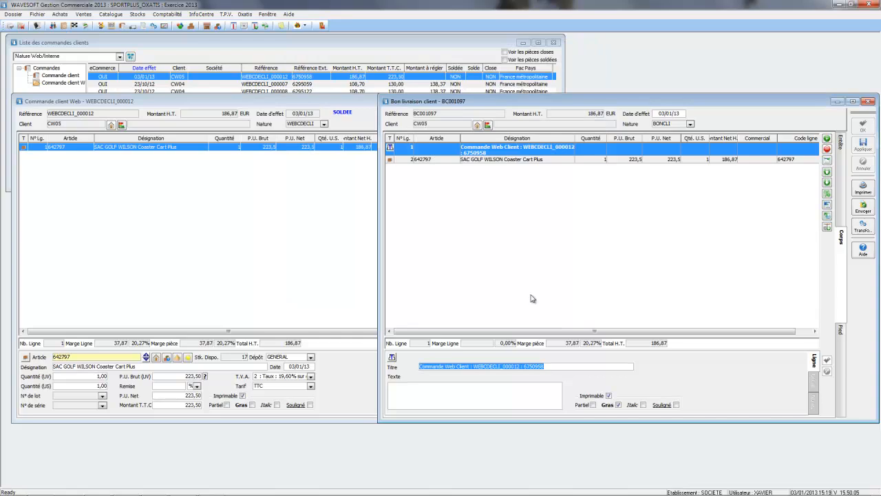
- Close the delivery note, the web order and the customer orders list
key(Escape)
key(Escape)
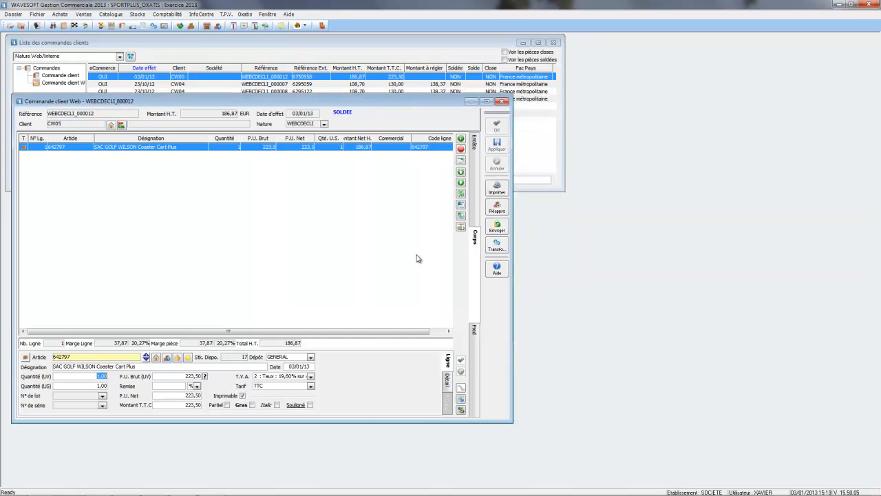
key(Escape)
key(Escape)
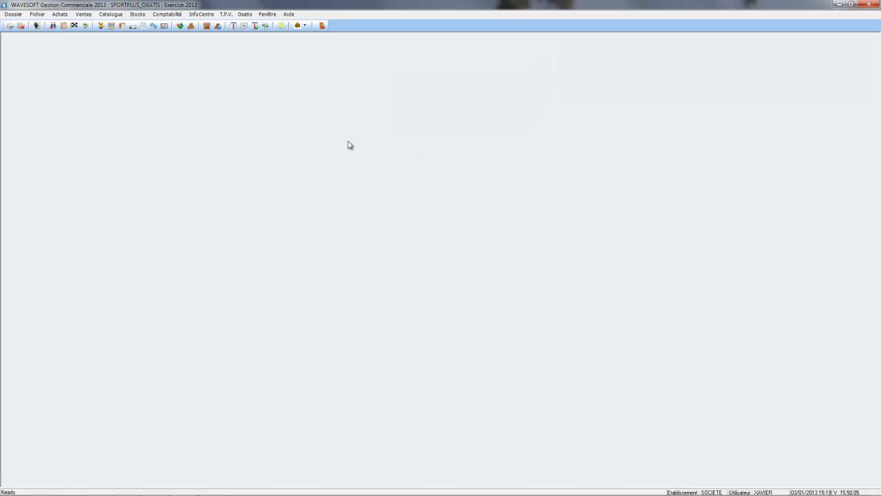
- Open the Oxatis site administration from WaveSoft and go to its order tracking, "Suivi des Commandes"
click(245, 14)
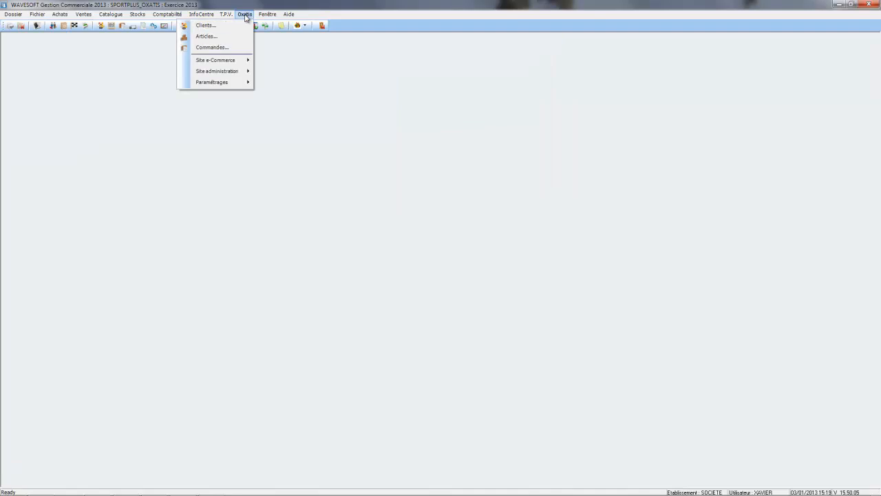
mouse_move(219, 71)
click(147, 72)
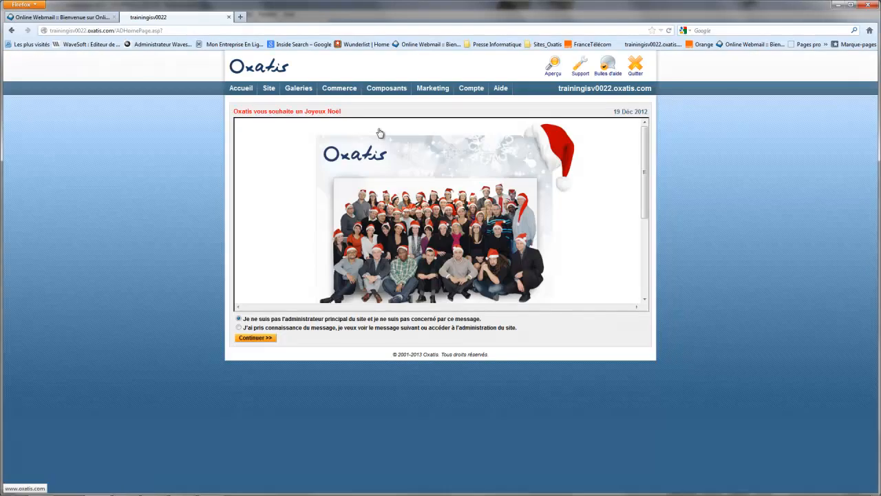
click(344, 90)
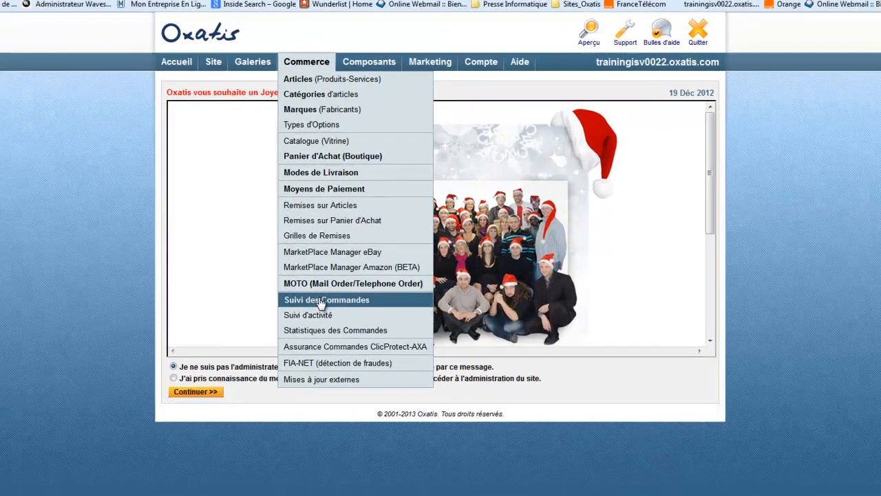
click(350, 268)
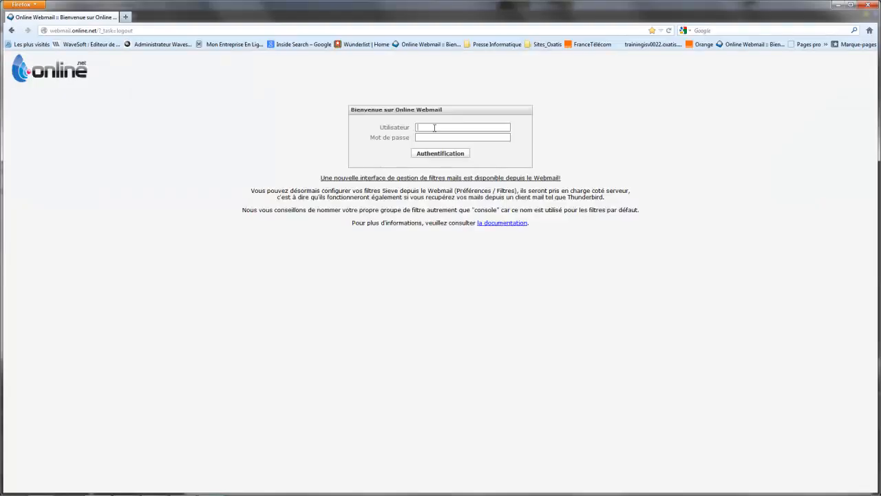
- Log in to Online Webmail with the customer's e-mail and password without saving the password, and open the new order tracking message
click(434, 128)
click(436, 138)
click(439, 153)
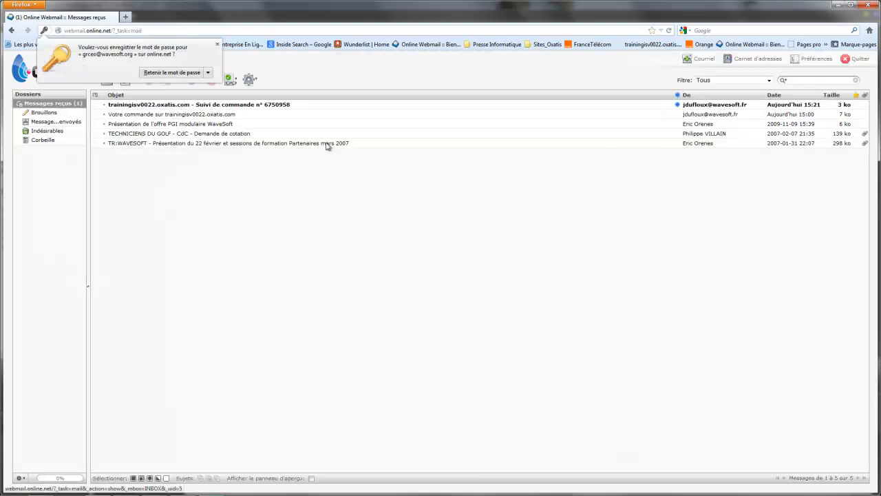
click(217, 44)
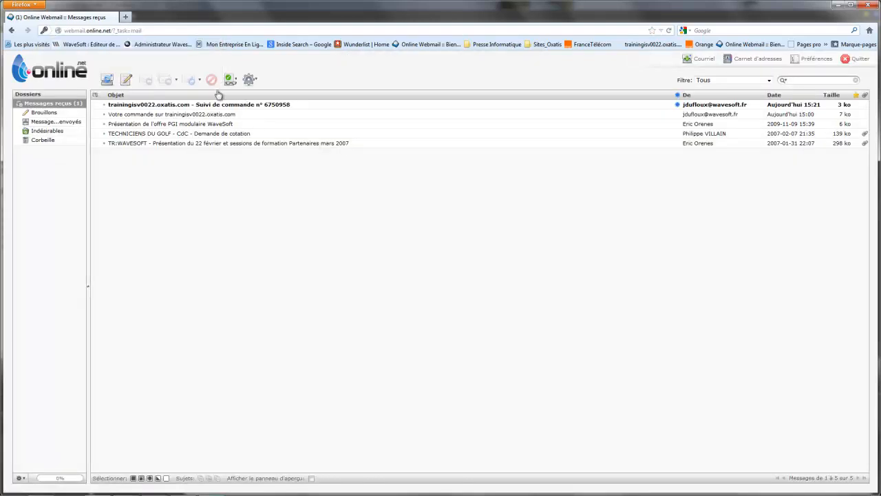
double_click(214, 109)
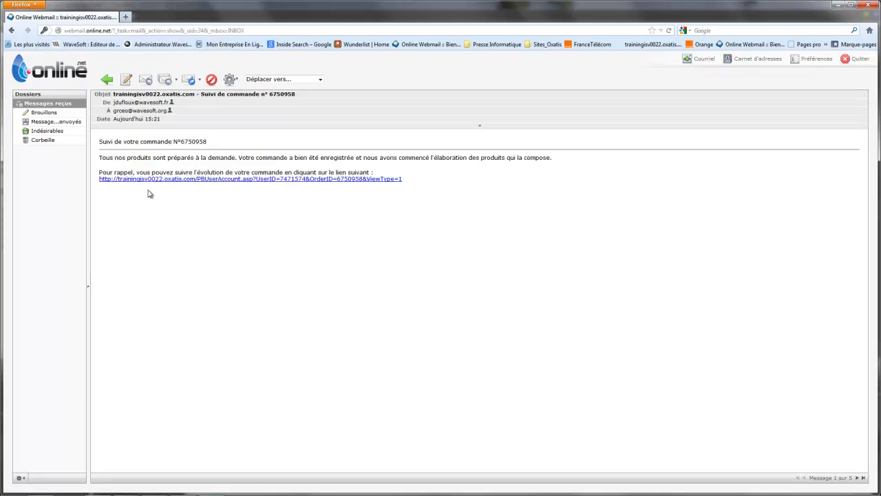
- Follow the tracking link in the message and examine the order's history in the web shop
click(233, 179)
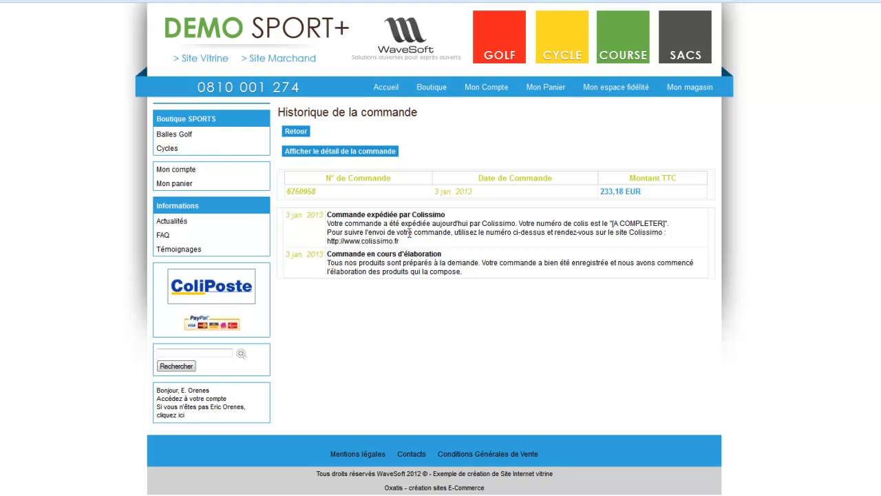
click(183, 173)
click(390, 221)
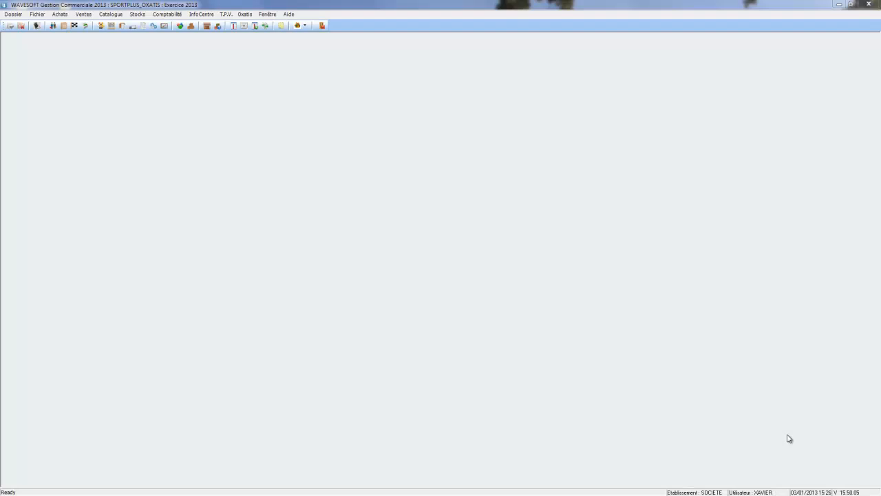
- Switch to WaveSoft, list the customer deliveries and trace the 03/01/13 delivery note back to its source web order
click(133, 26)
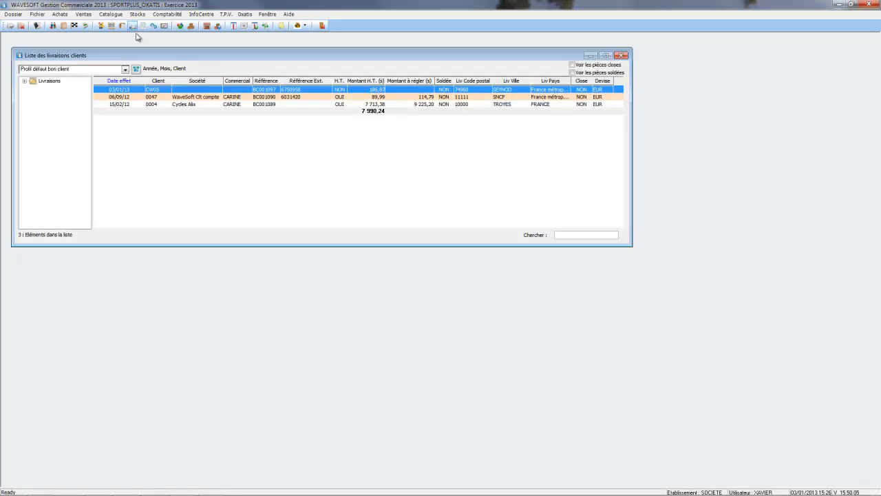
right_click(292, 91)
click(326, 184)
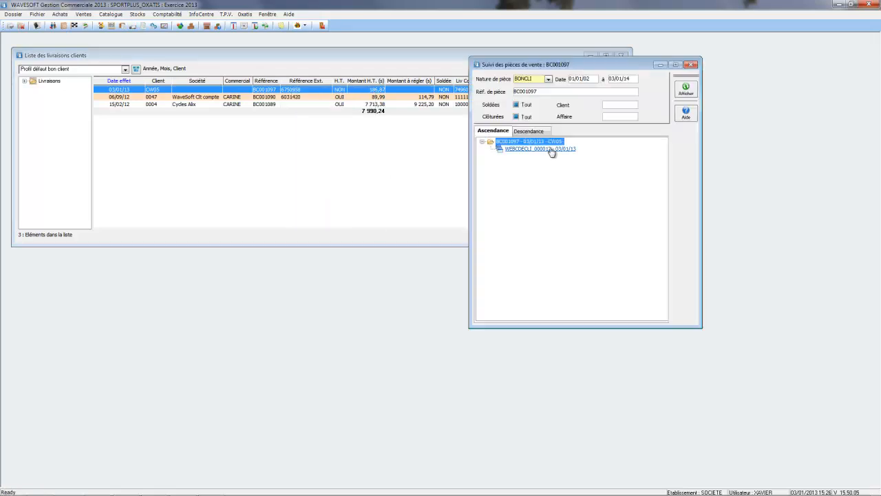
click(556, 149)
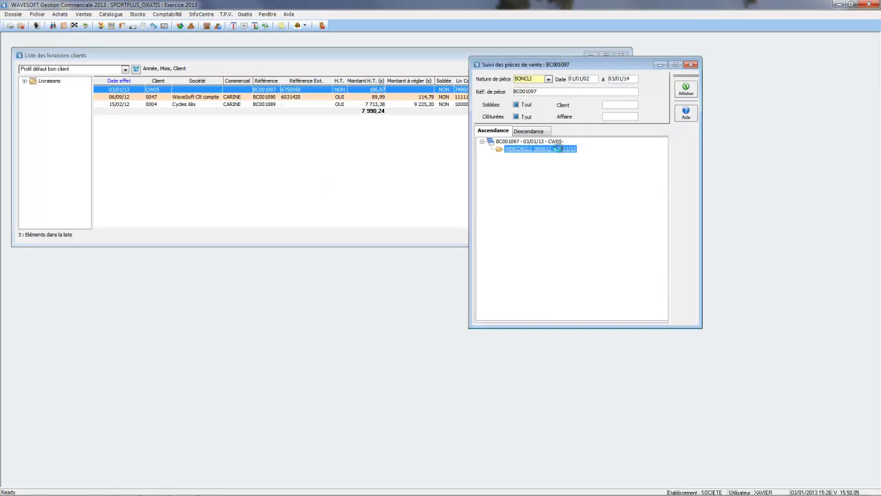
double_click(558, 149)
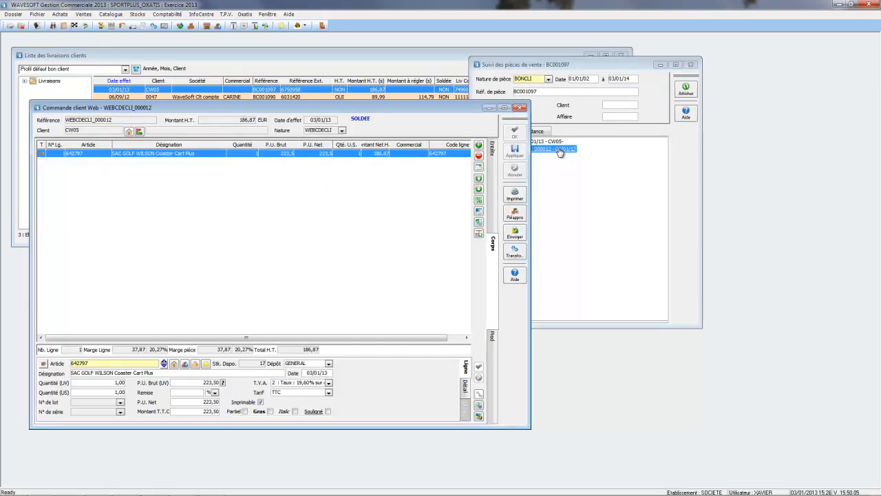
click(520, 108)
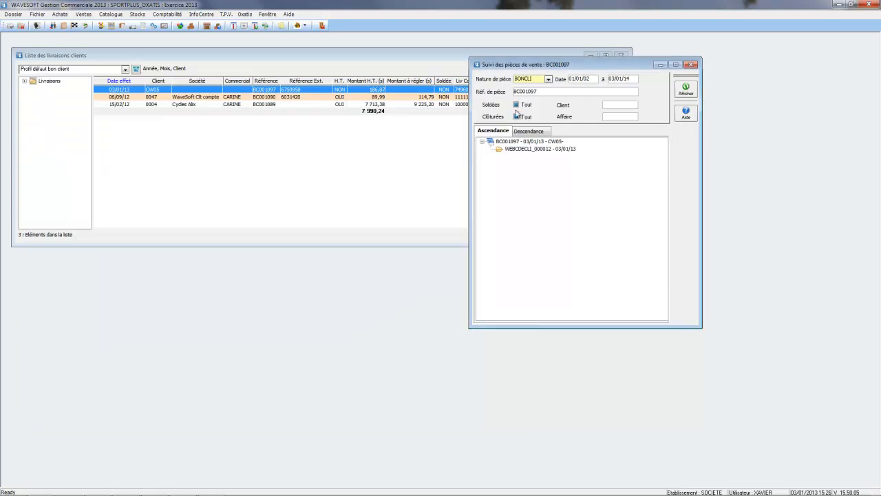
click(692, 64)
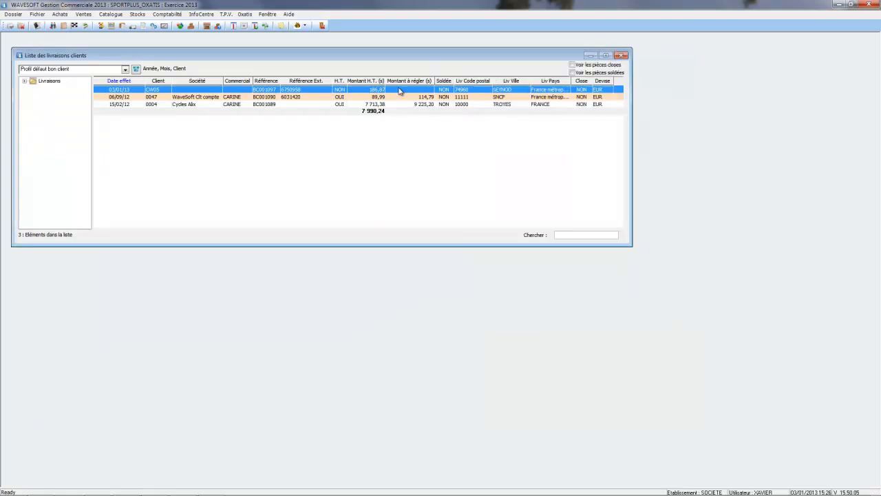
- Transform the 03/01/13 delivery note into a customer invoice with phase BONCLI->FACCLI, keeping the date 03/01/13
right_click(357, 94)
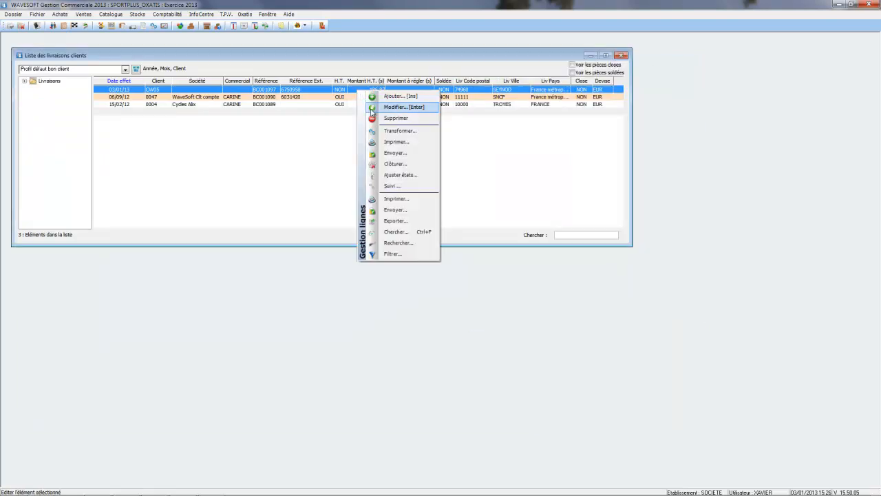
click(381, 133)
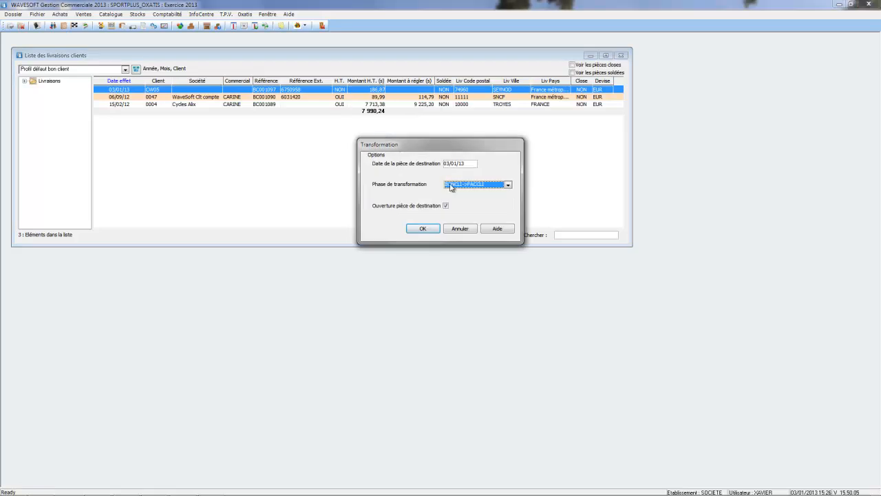
click(436, 231)
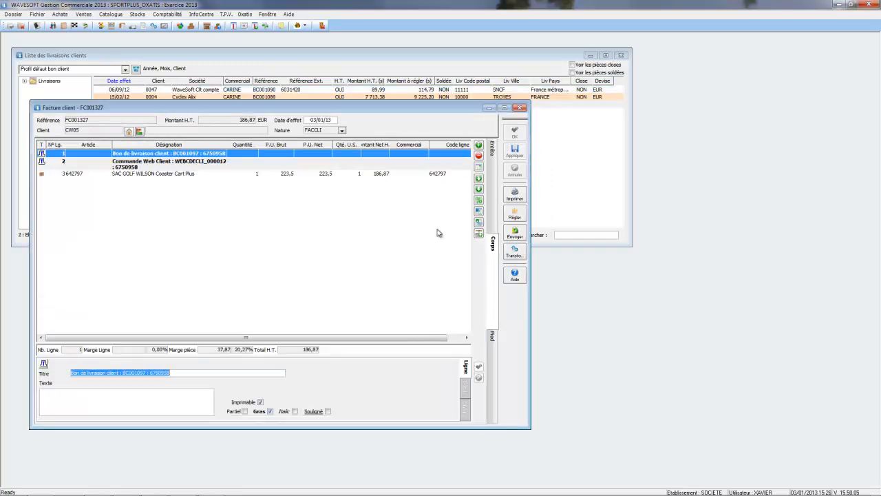
- Move the new invoice clear of the deliveries list and examine its billing header and lines
drag(429, 112, 554, 129)
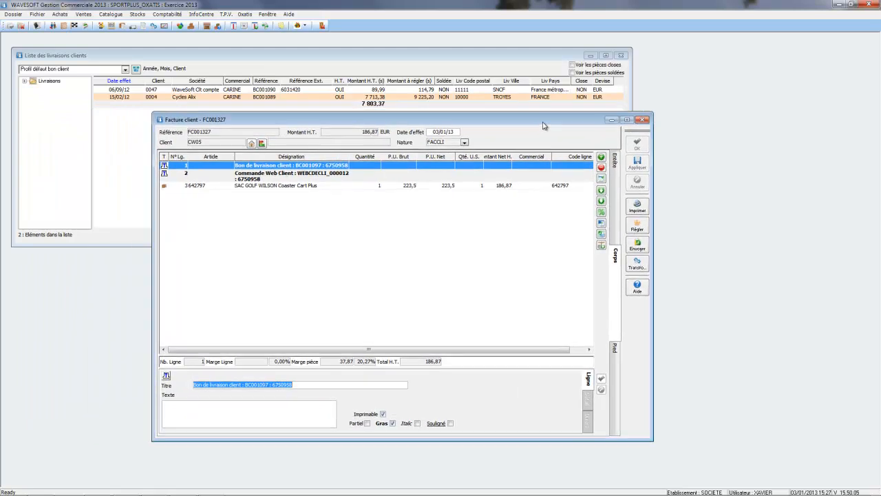
click(616, 222)
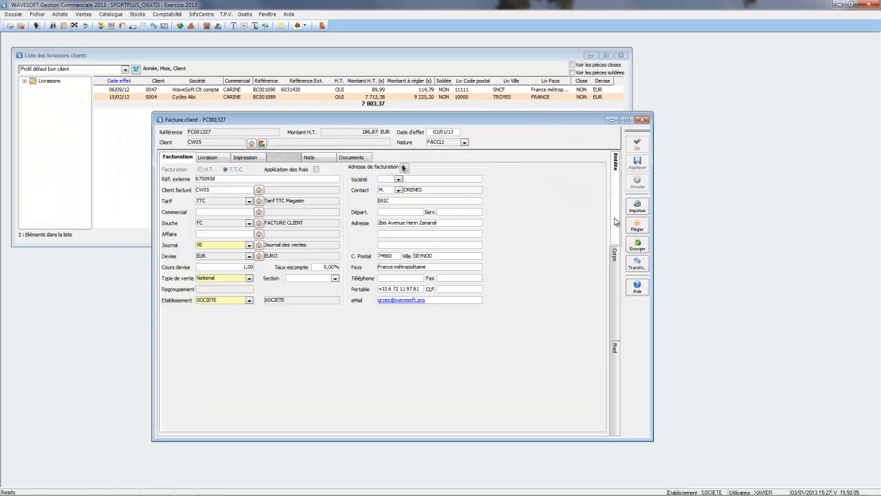
click(619, 274)
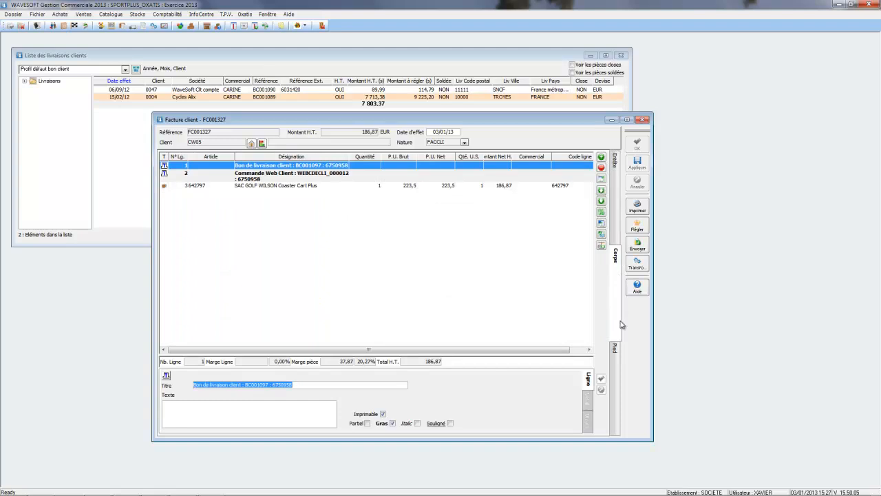
- Examine the invoice footer's payment schedule, accounting entries and deposits
click(617, 373)
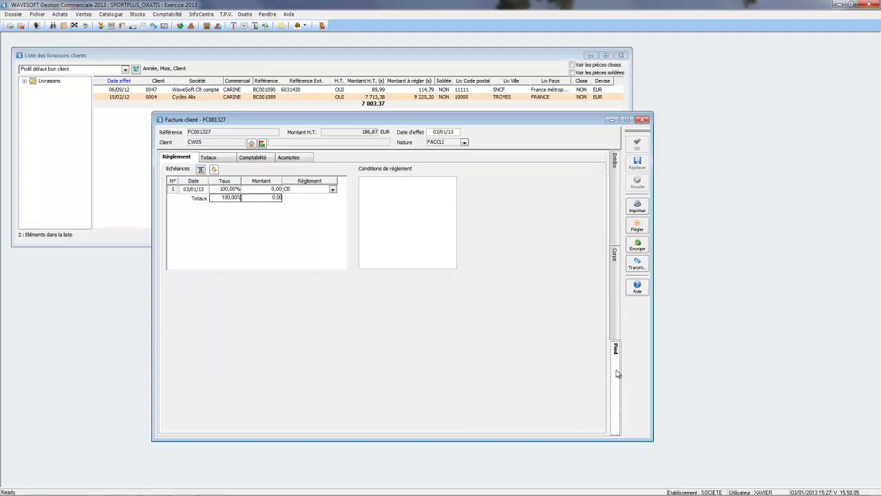
click(264, 159)
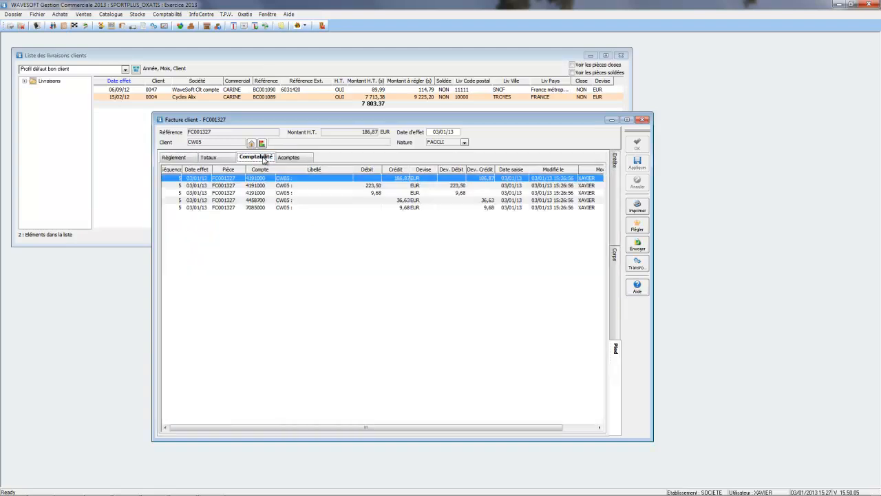
click(288, 159)
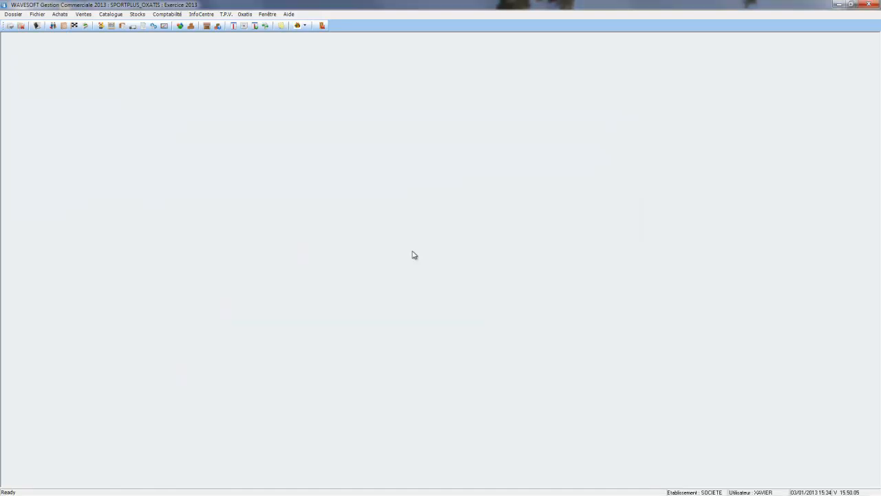
click(246, 17)
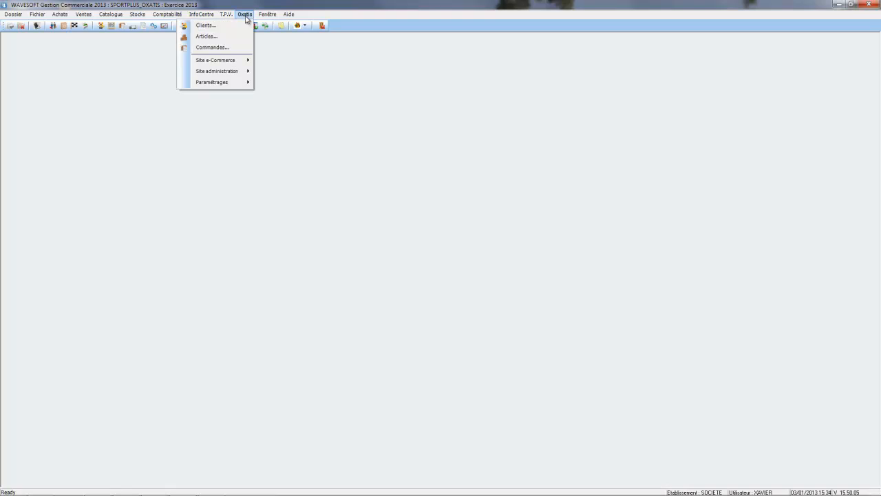
click(236, 49)
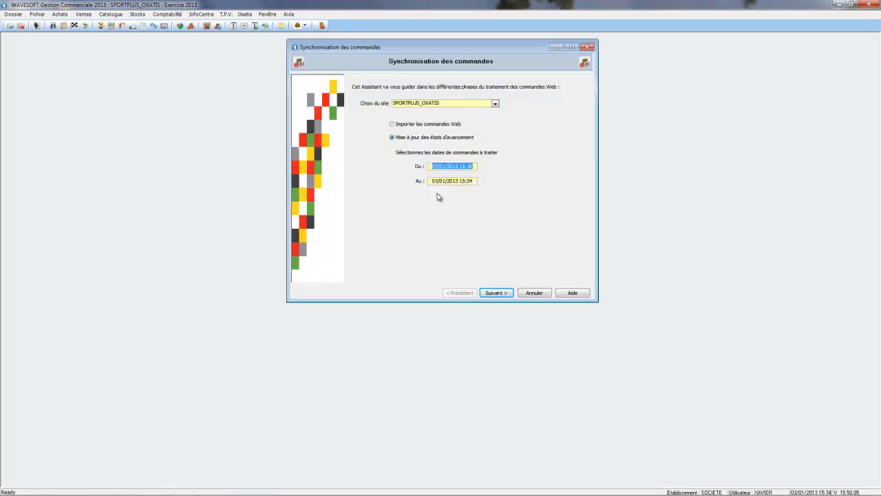
click(534, 293)
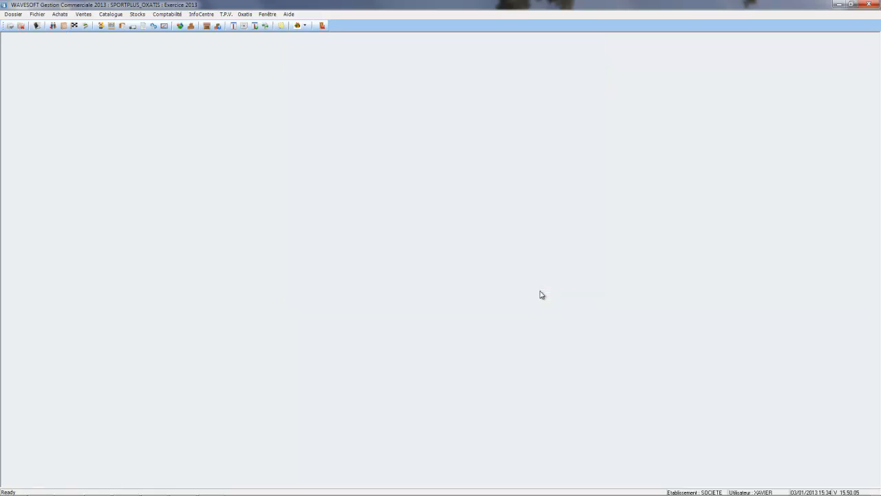
- Open the WaveSoft Automate de Transferts task definitions and add an eCommerce task with the entity WEB : Importer les commandes
click(807, 488)
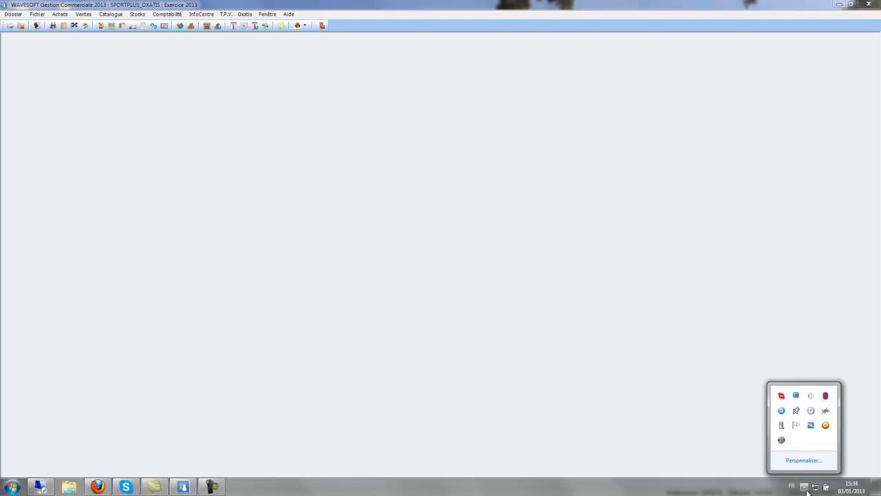
right_click(812, 426)
click(834, 444)
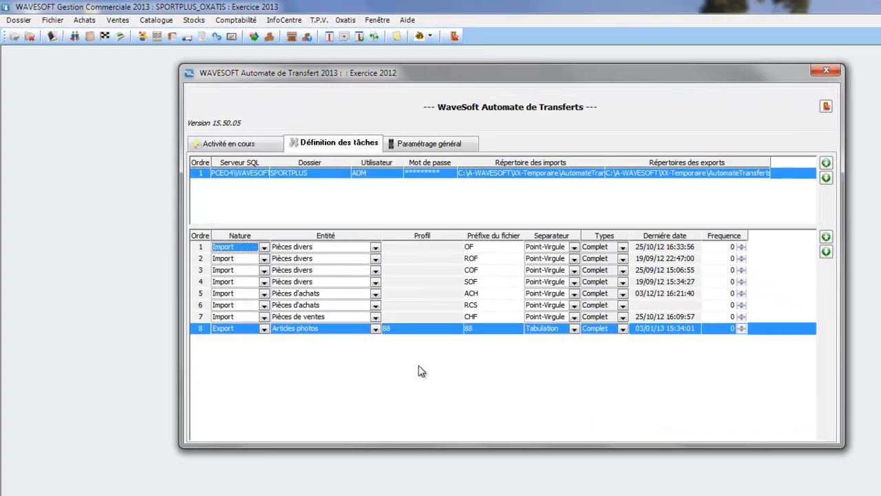
right_click(422, 371)
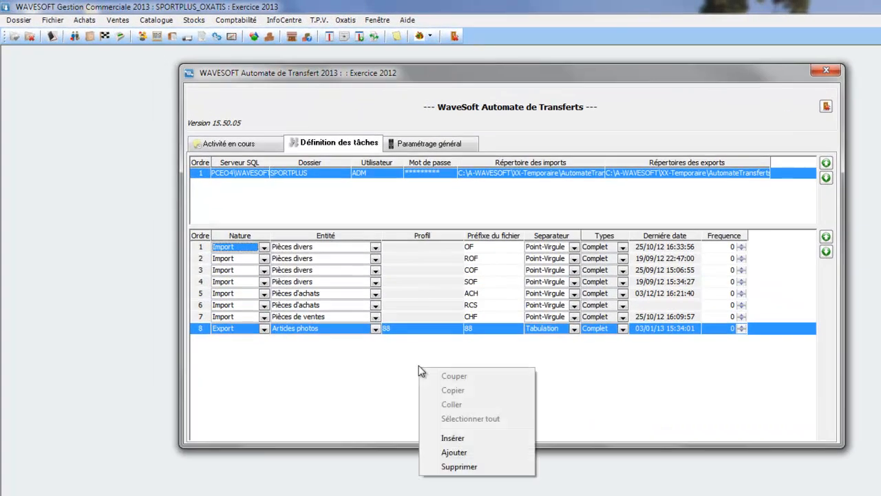
click(444, 453)
click(263, 340)
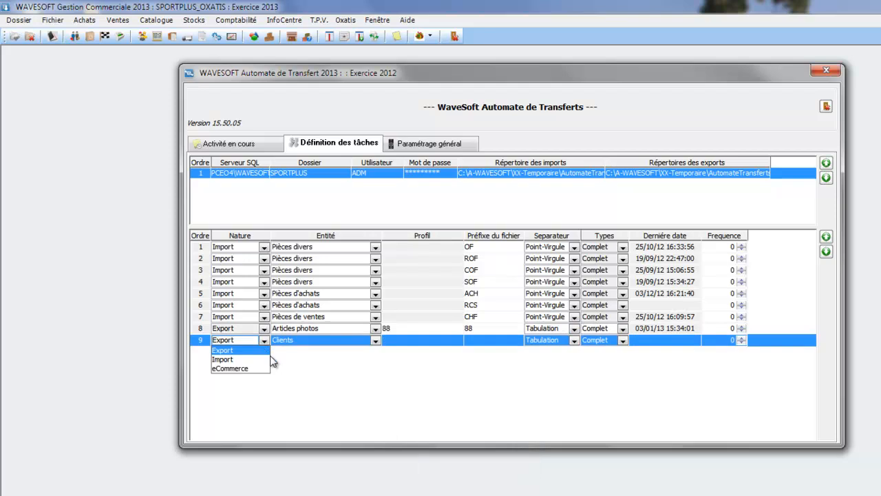
click(233, 371)
click(375, 340)
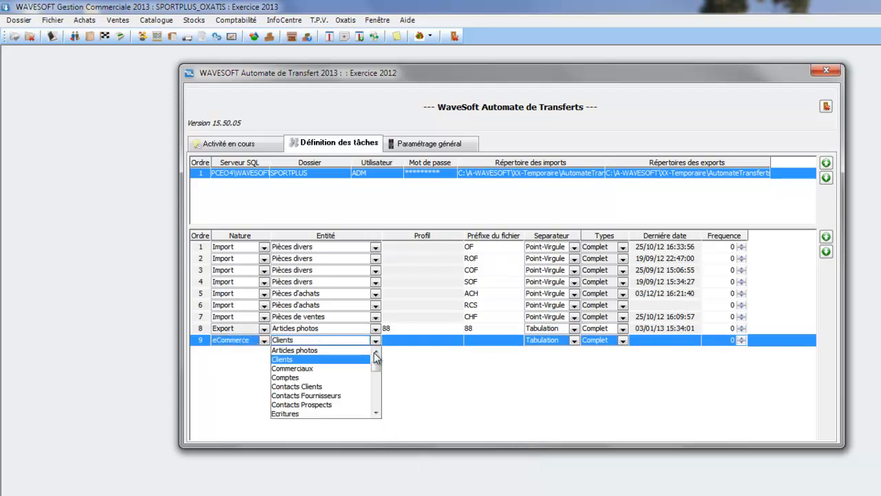
drag(375, 372, 376, 410)
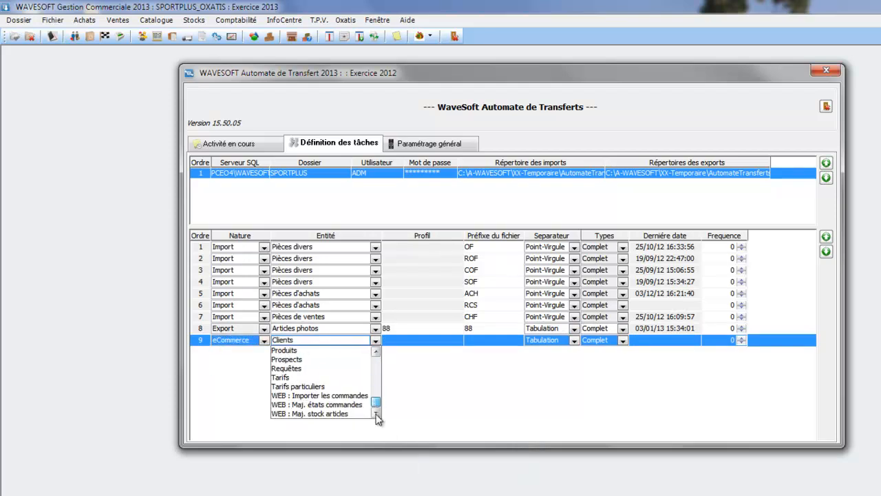
click(362, 395)
- Add another eCommerce task to the transfer automation with the entity WEB : Maj. états commandes
right_click(305, 384)
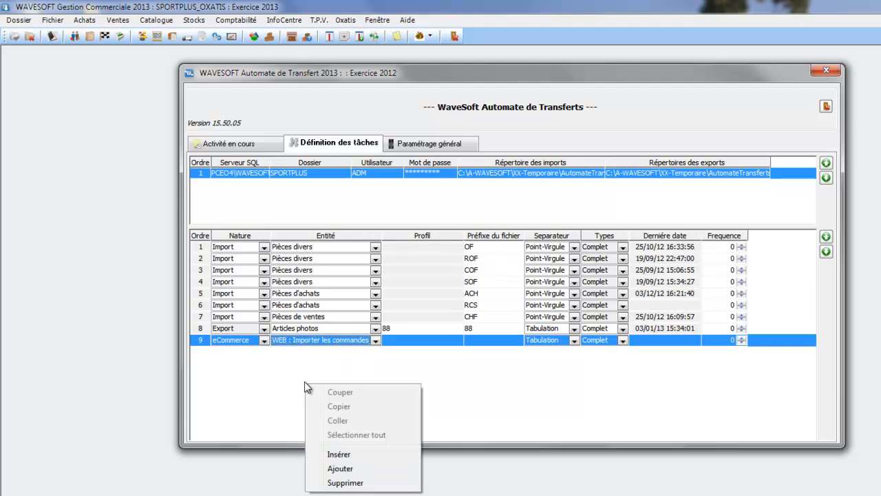
click(331, 468)
click(263, 352)
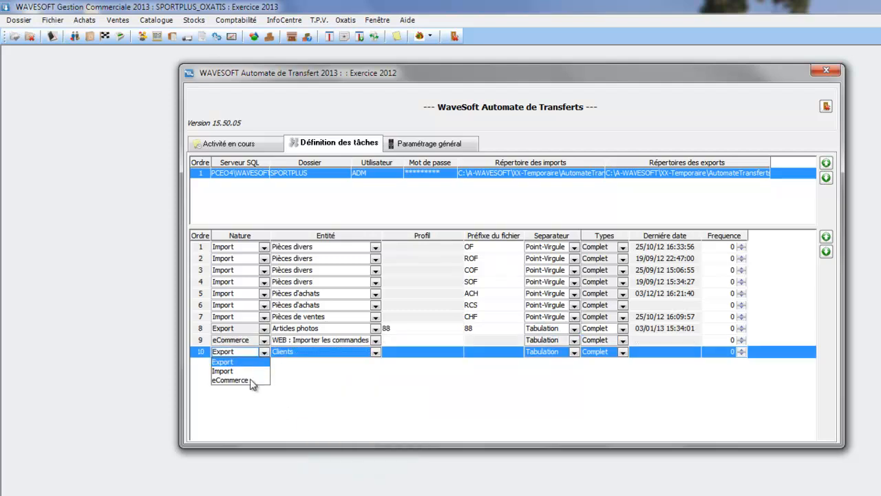
click(237, 380)
click(307, 352)
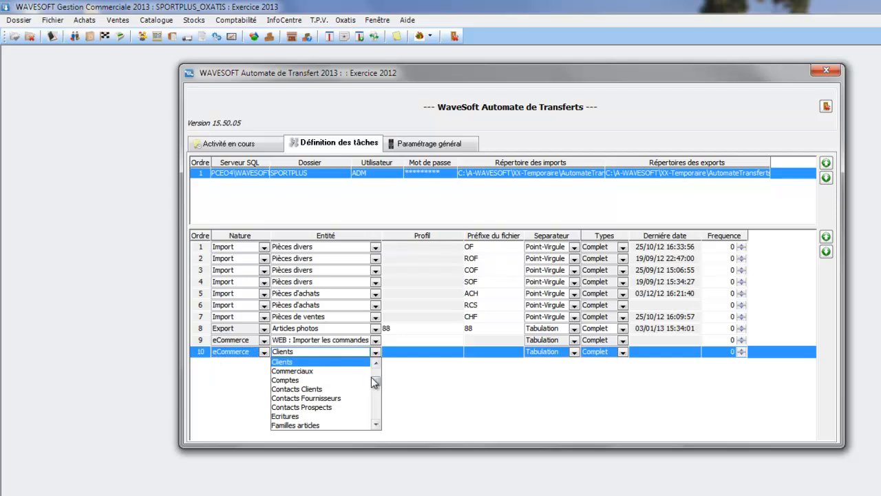
drag(376, 363, 378, 423)
click(350, 416)
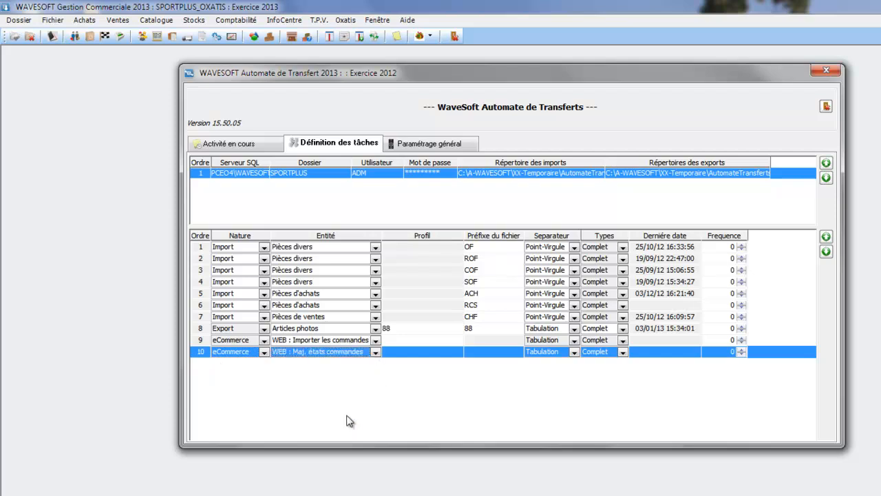
- Add a third eCommerce task with the entity WEB : Maj. stock articles and close the transfer automation
right_click(252, 380)
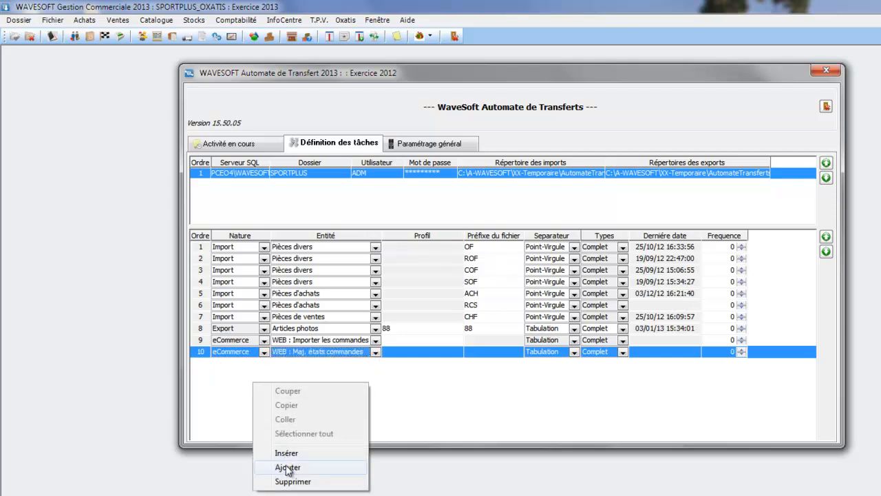
click(290, 471)
click(258, 365)
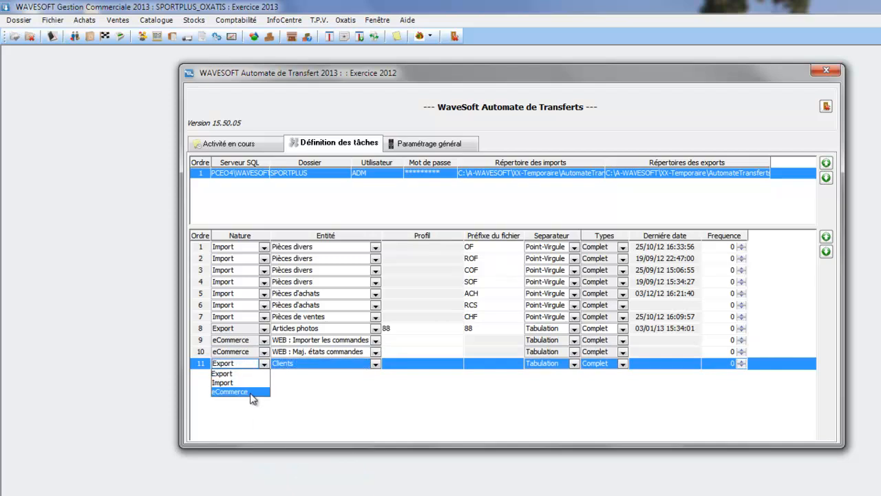
click(252, 398)
click(315, 366)
drag(378, 394, 378, 438)
click(336, 437)
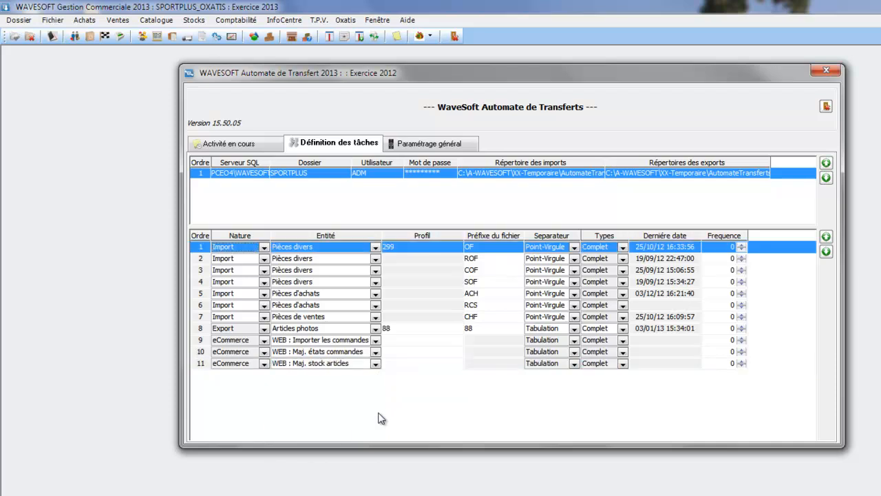
click(829, 107)
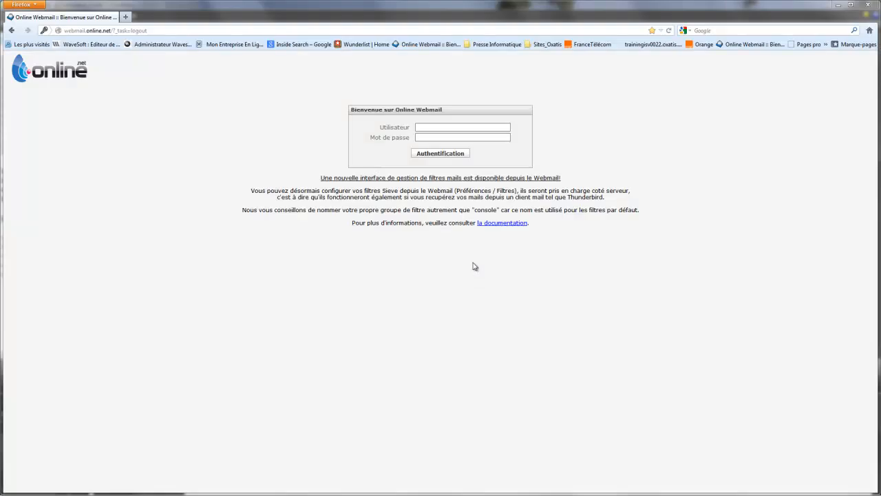
- Switch to the Online webmail in Firefox and log in with the customer's e-mail address and account password
click(446, 128)
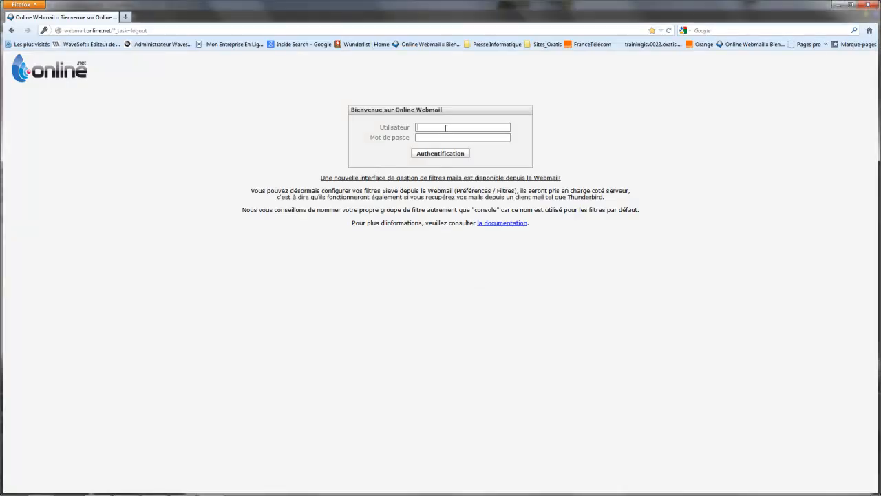
text(gr)
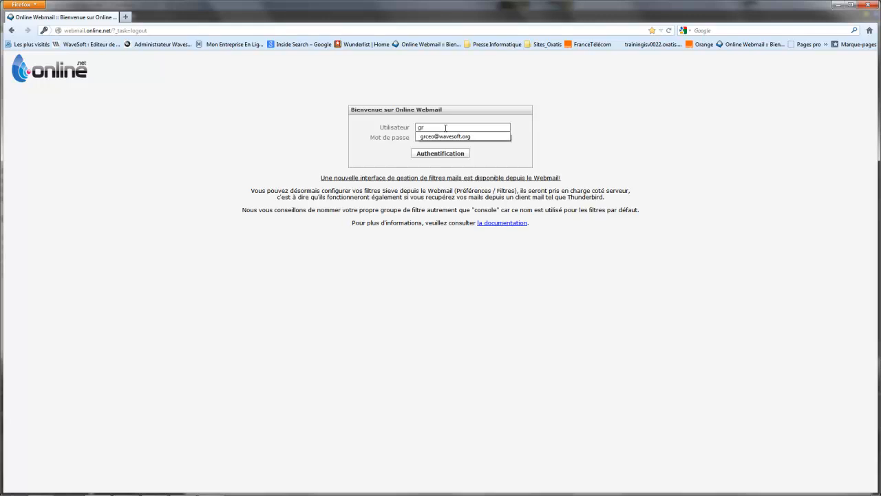
click(445, 137)
click(445, 138)
click(444, 153)
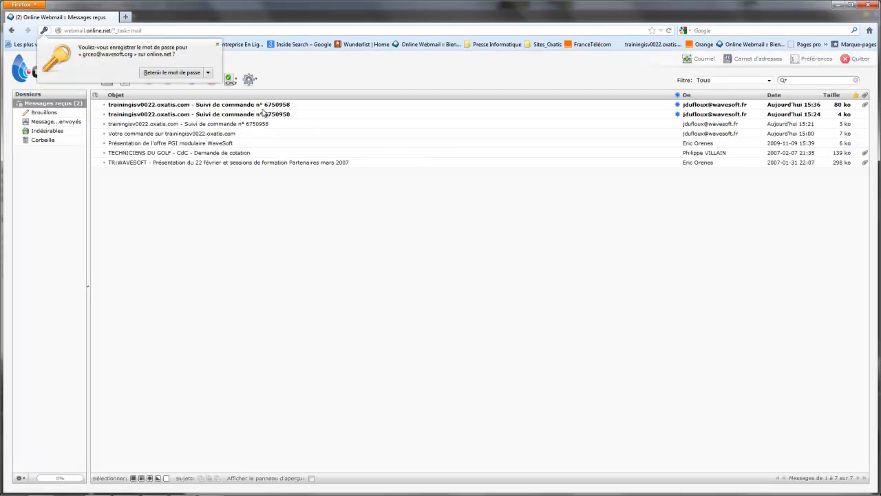
- Read the 15:24 shipping notification and the 15:36 invoice notification in the customer's inbox
double_click(254, 115)
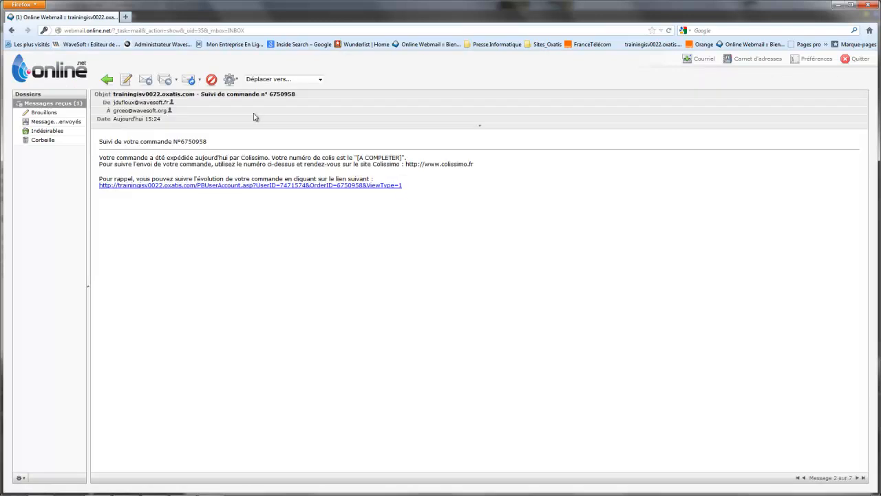
click(109, 79)
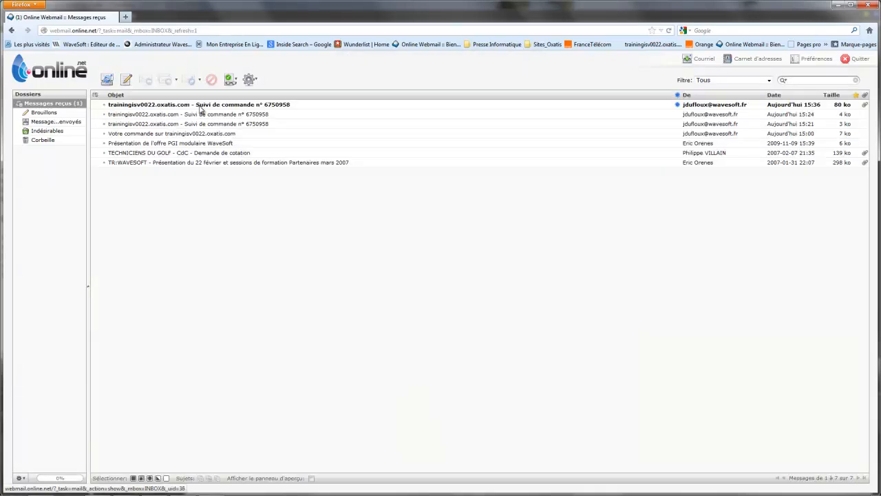
double_click(200, 108)
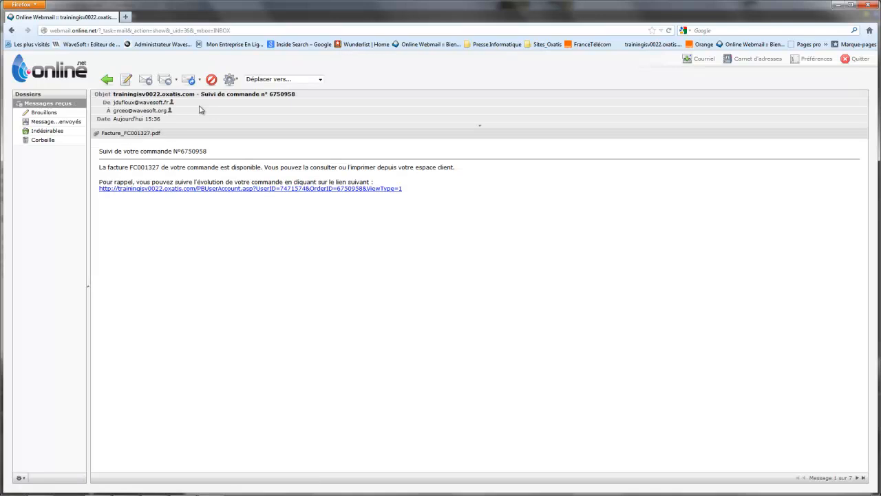
drag(99, 169, 353, 180)
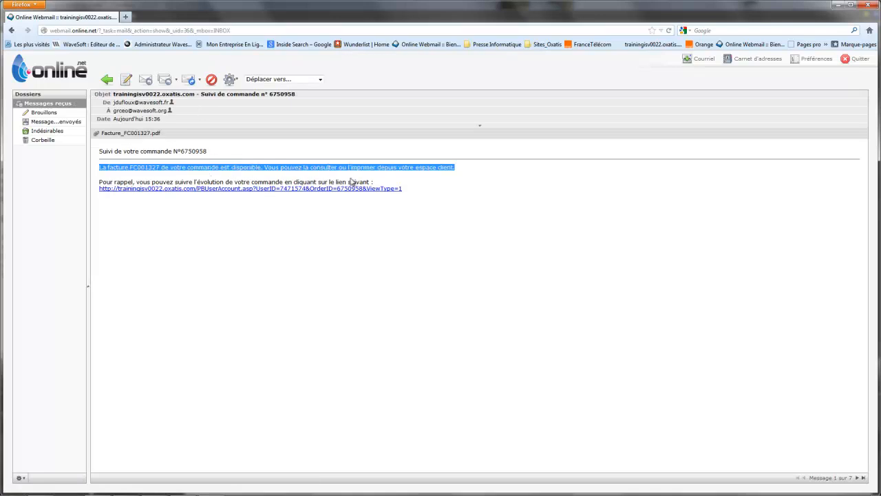
- Follow the tracking link in the invoice notification and open the invoice PDF from the order's history
click(310, 189)
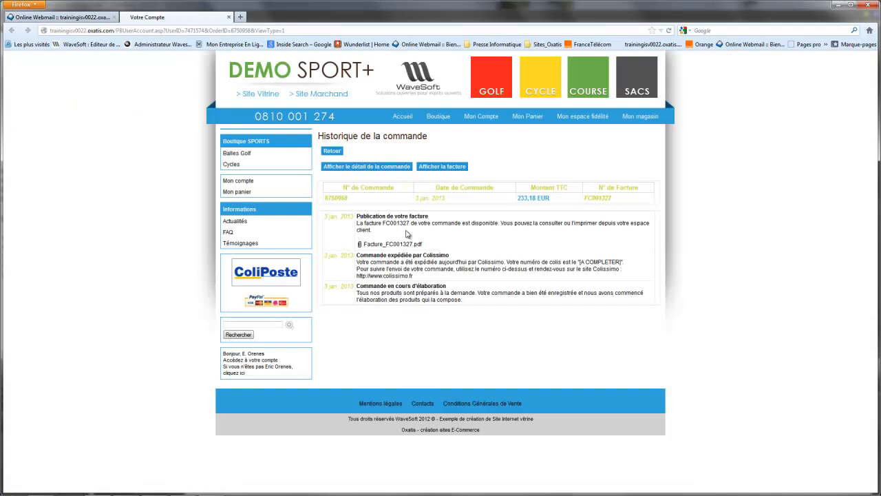
click(383, 244)
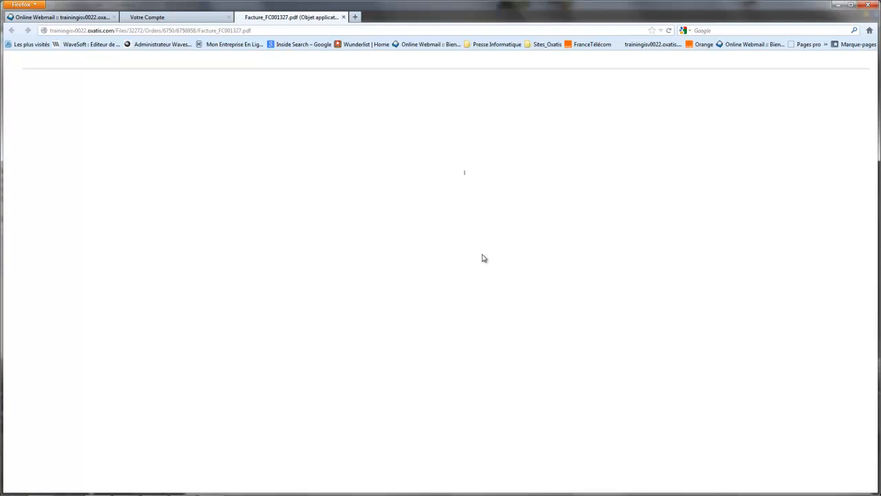
key(ctrl+p)
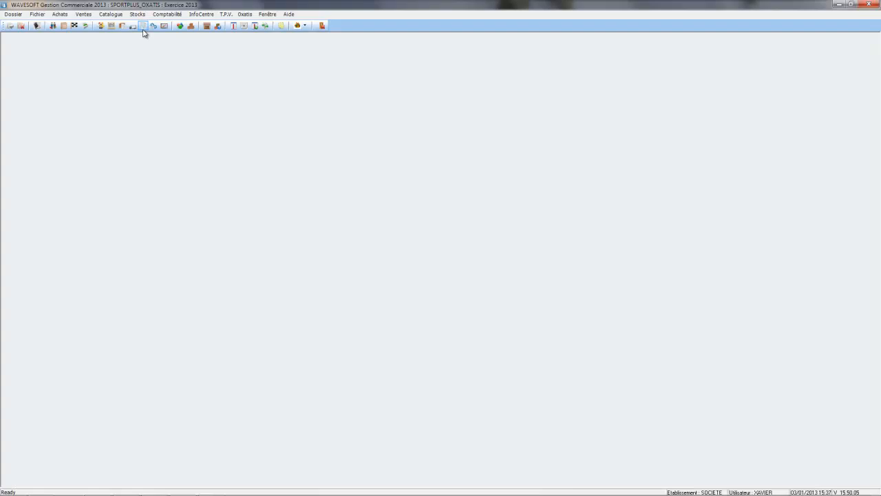
- Switch to WaveSoft, list the customer invoices sorted by newest effective date and open the 03/01/13 invoice
click(143, 27)
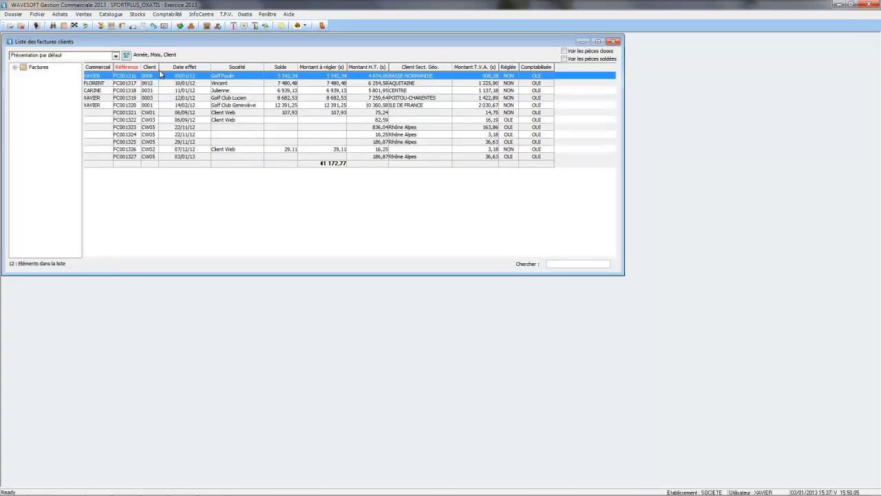
click(187, 68)
click(187, 69)
click(188, 77)
double_click(191, 76)
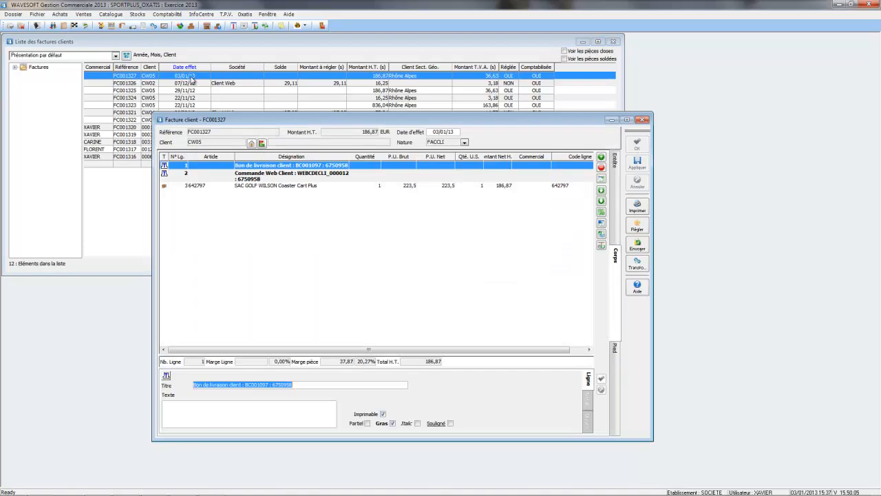
- Preview the 03/01/13 invoice's printout and examine its payment conditions and totals
click(638, 206)
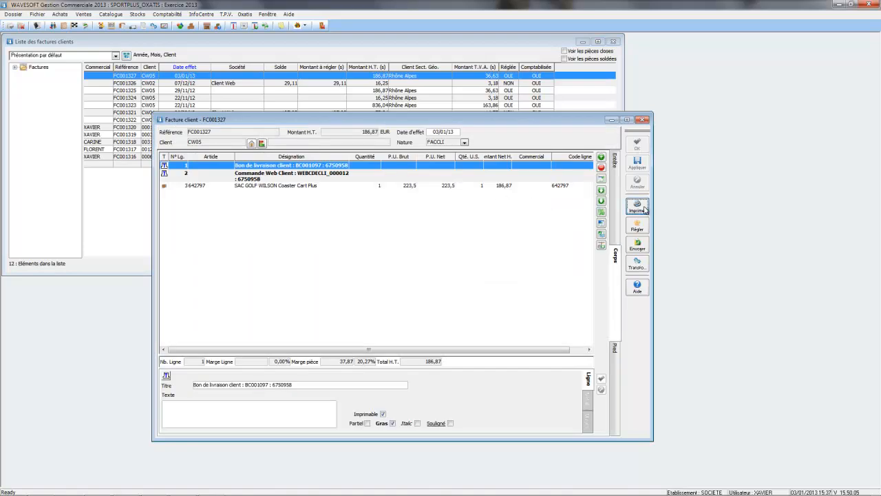
drag(759, 133, 764, 306)
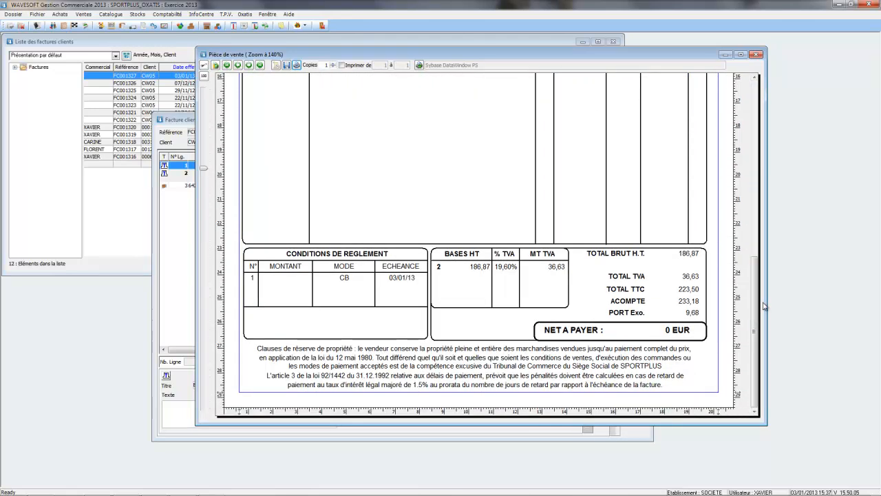
drag(758, 272, 754, 84)
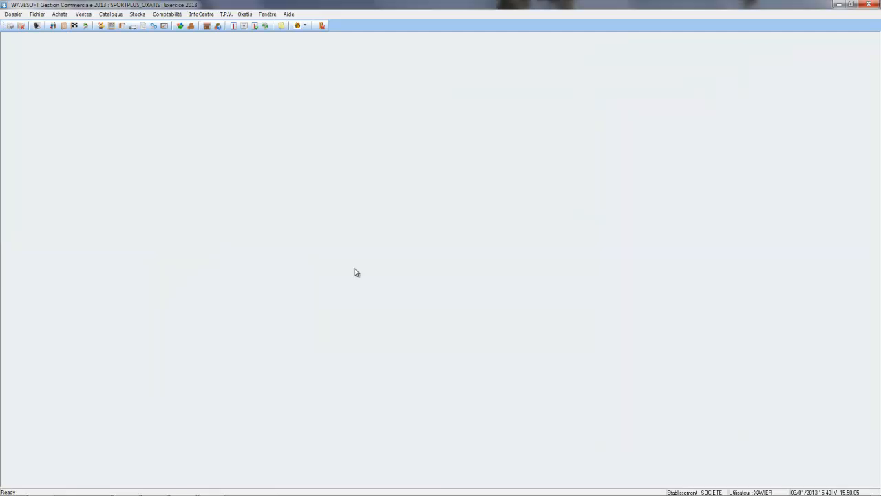
- Filter the article list to the GOLF family's Sacs, open the SAC GOLF WILSON Coaster Cart Plus record and examine its stock
click(191, 25)
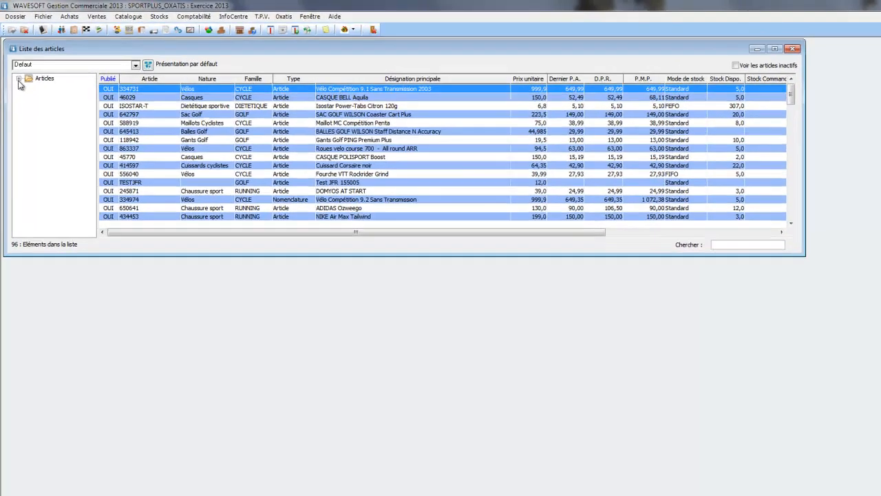
click(19, 79)
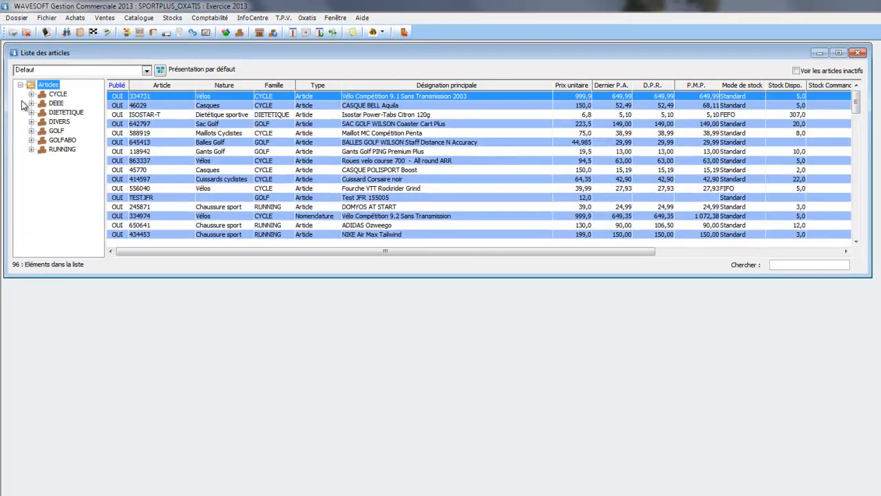
click(31, 131)
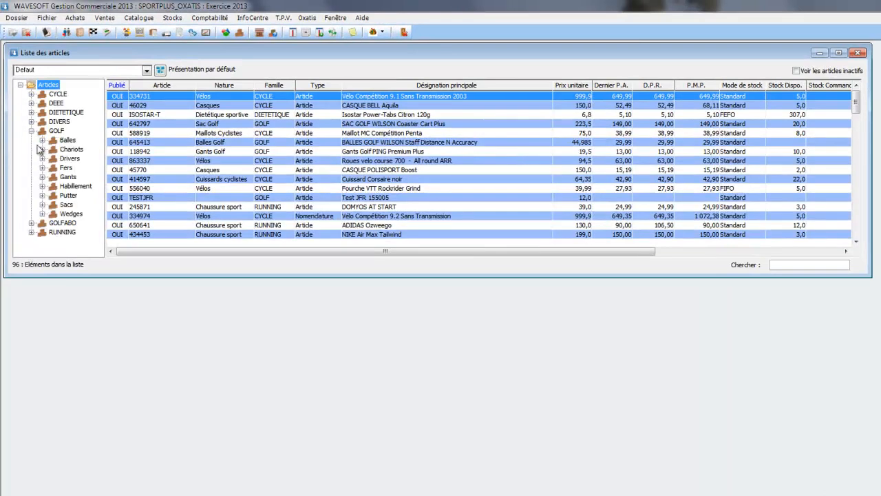
click(62, 205)
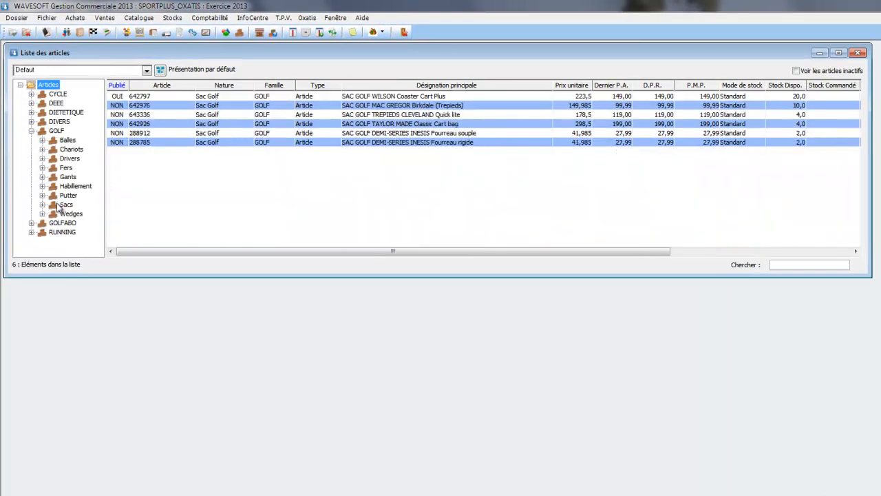
click(228, 98)
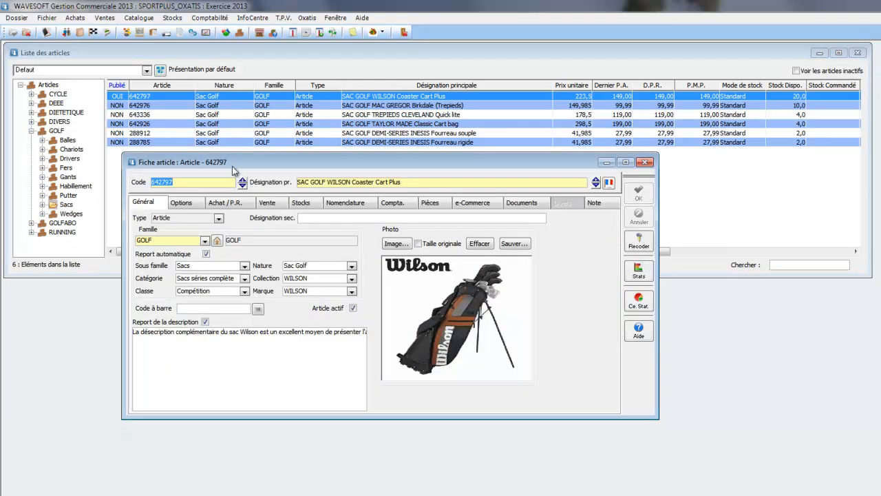
click(302, 204)
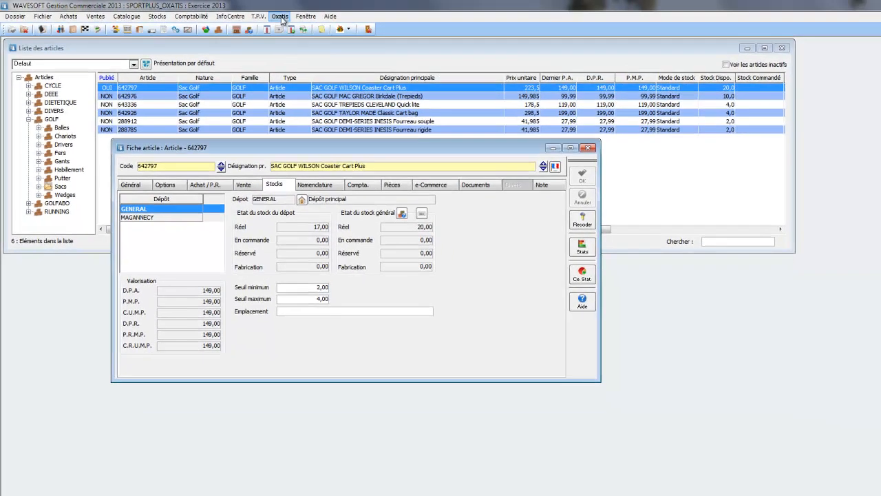
- Open the linked Oxatis e-commerce site from WaveSoft
click(307, 17)
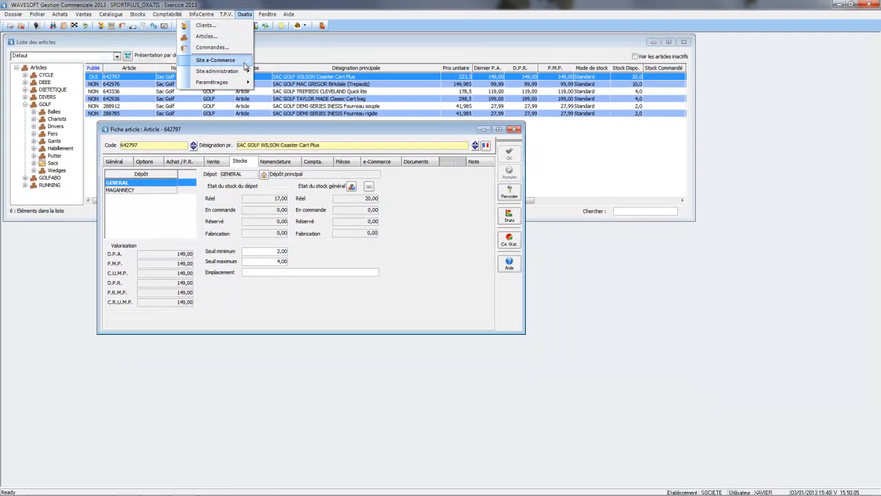
click(171, 63)
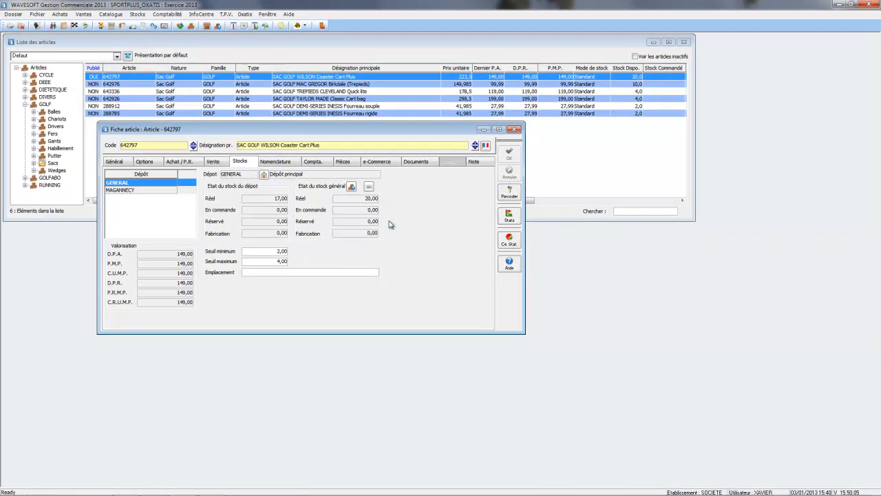